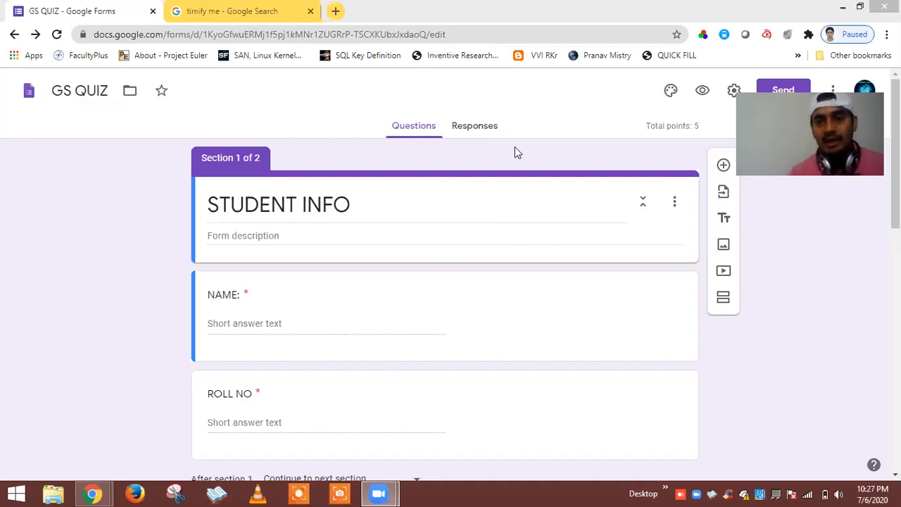
Open the form preview and enter a test name in the NAME field.
left_click(702, 92)
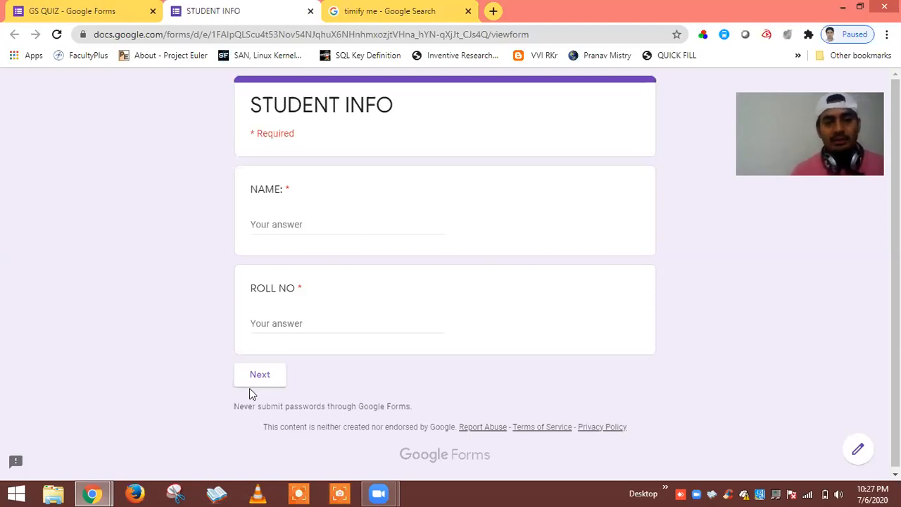
left_click(273, 223)
type("x")
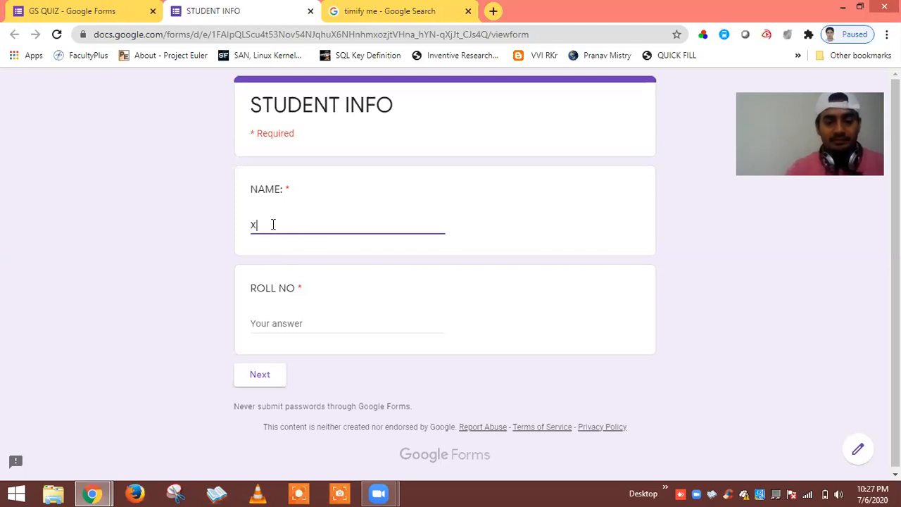
type("y")
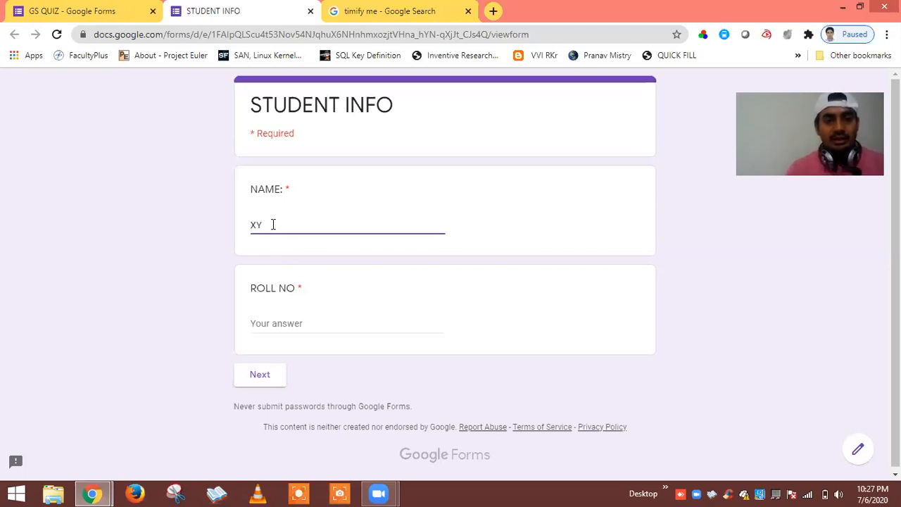
type("Z")
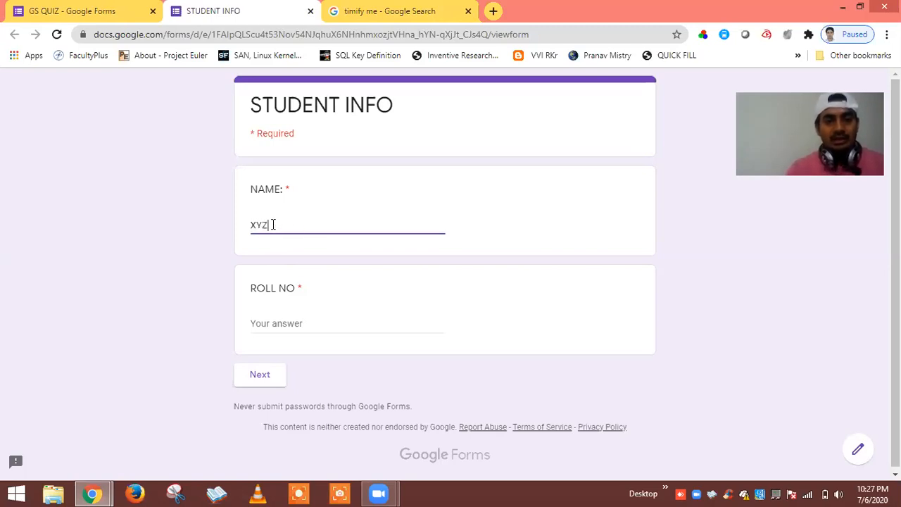
Enter a roll number, fix it after the validation error, and continue to GS QUIZ.
left_click(268, 322)
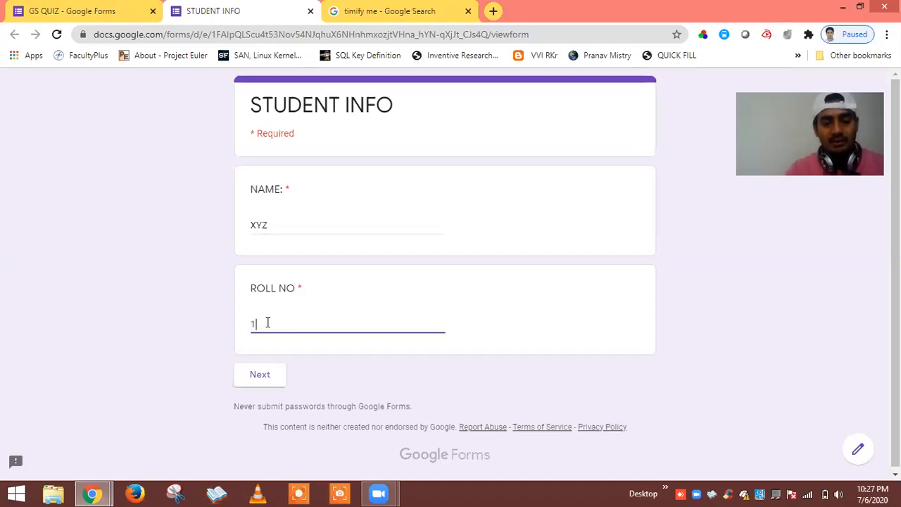
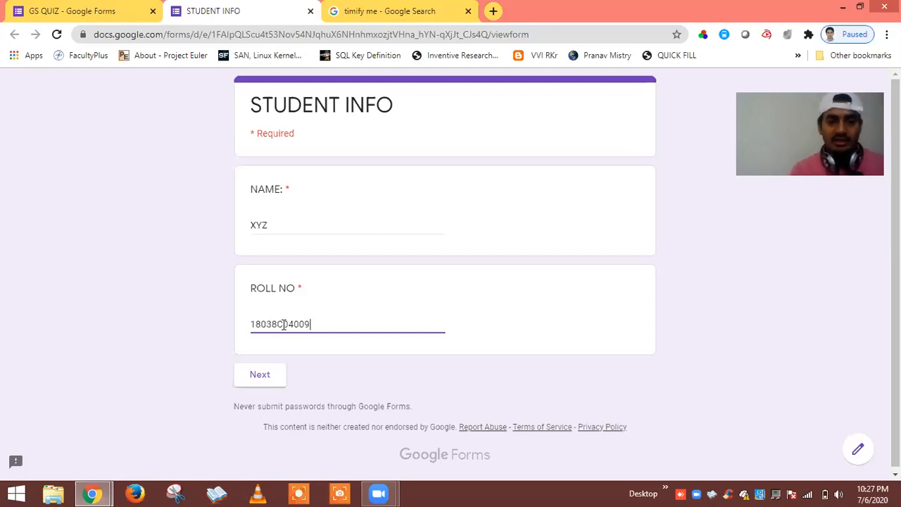
left_click(282, 324)
key("BackSpace")
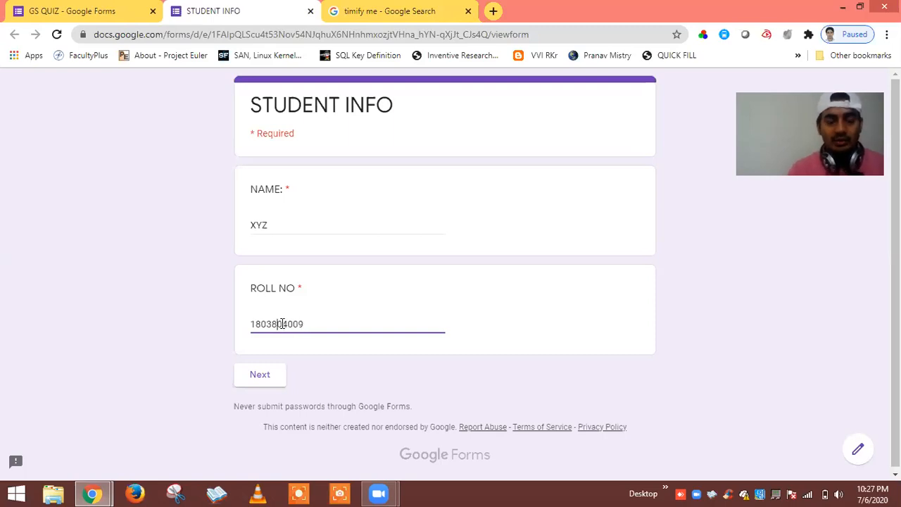
left_click(260, 375)
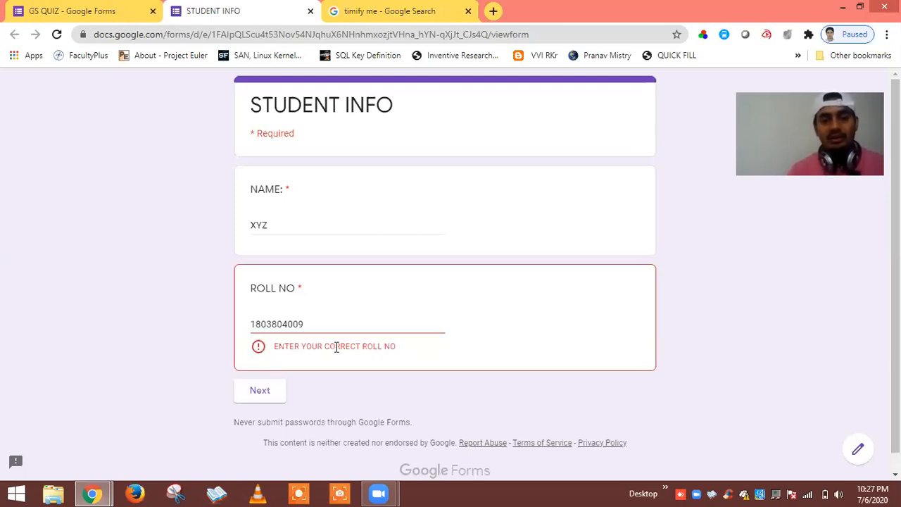
left_click(277, 323)
type("C")
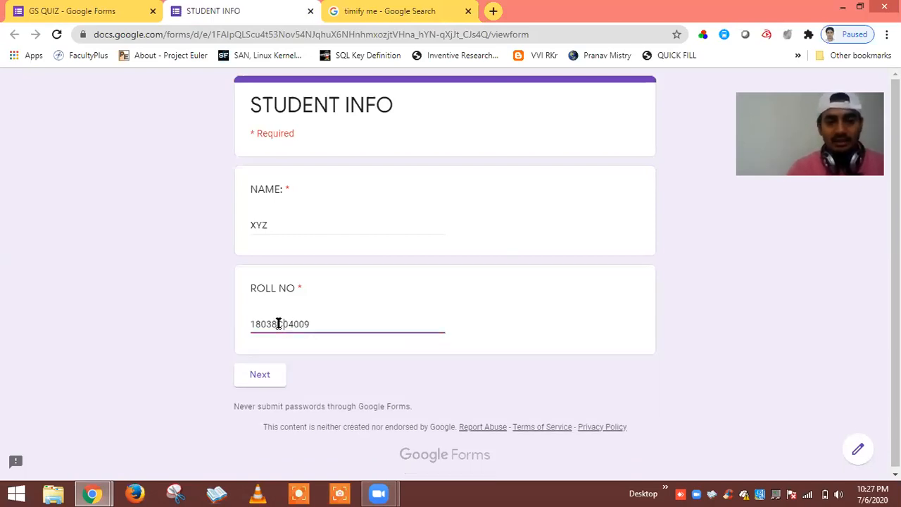
left_click(264, 378)
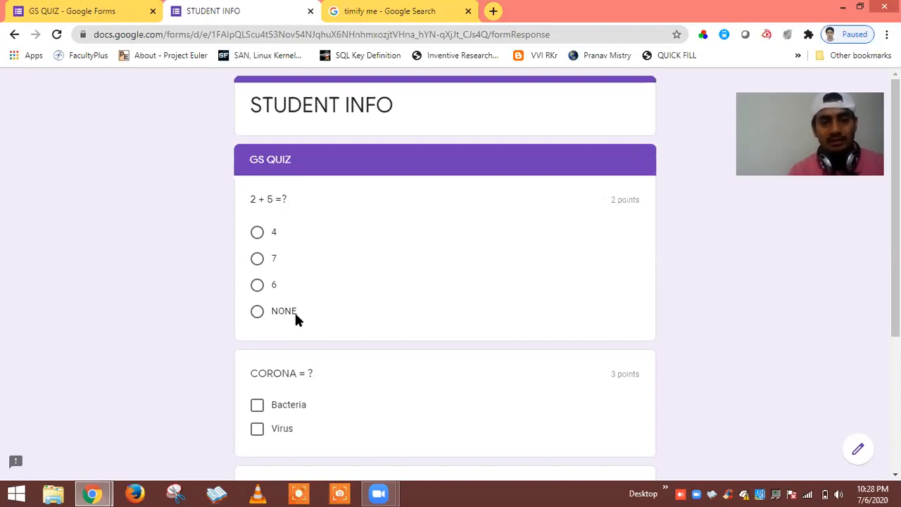
Review the quiz questions and city dropdown choices without answering, then close the preview tab.
scroll(181, 322, "down", 2)
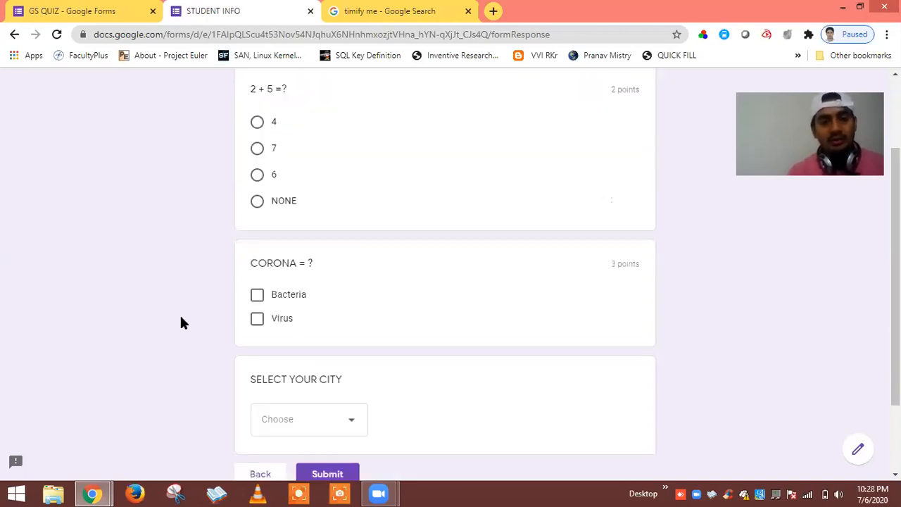
scroll(265, 224, "down", 1)
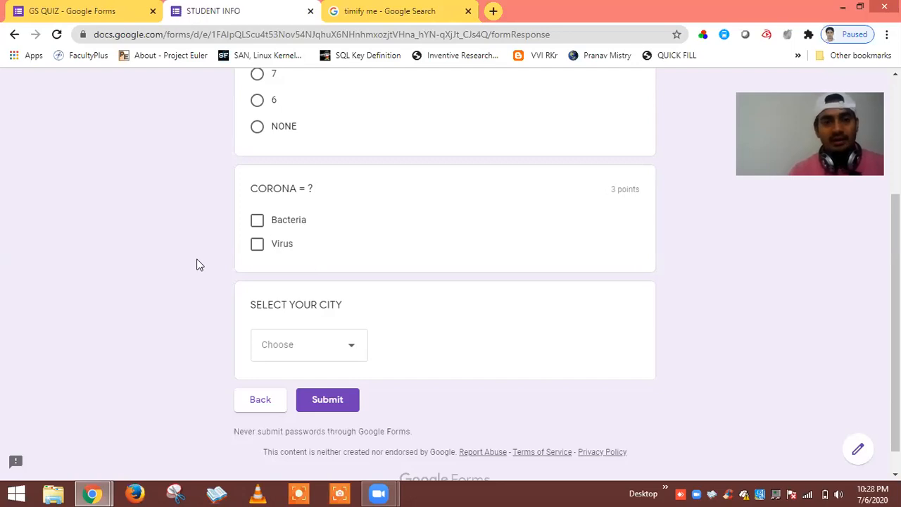
scroll(197, 263, "up", 1)
scroll(612, 123, "up", 1)
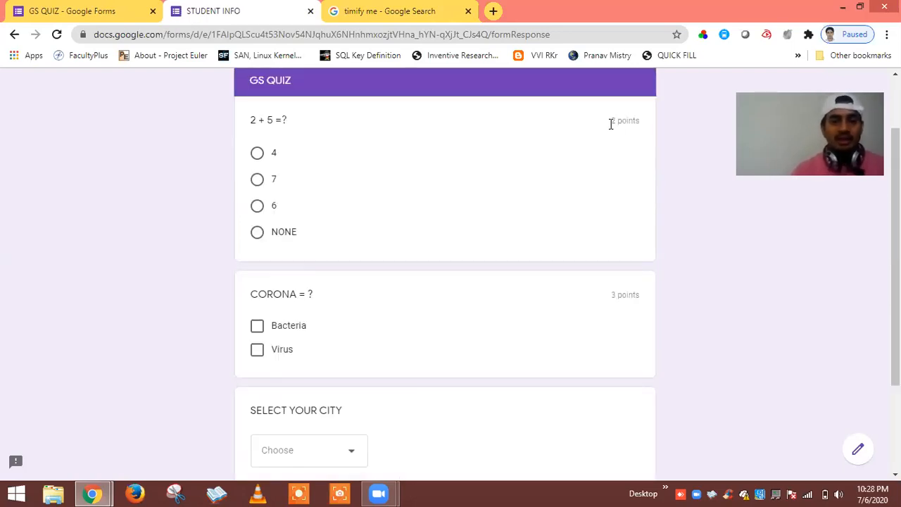
scroll(158, 272, "down", 1)
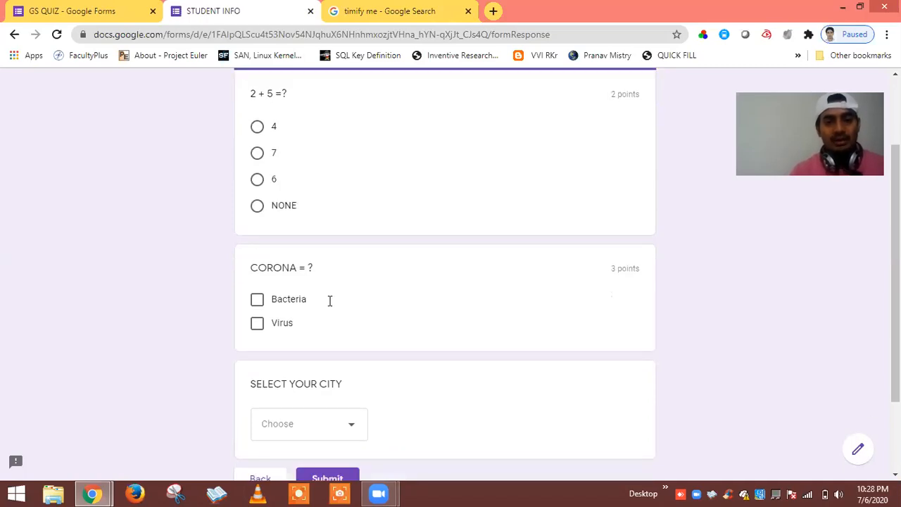
scroll(329, 302, "down", 3)
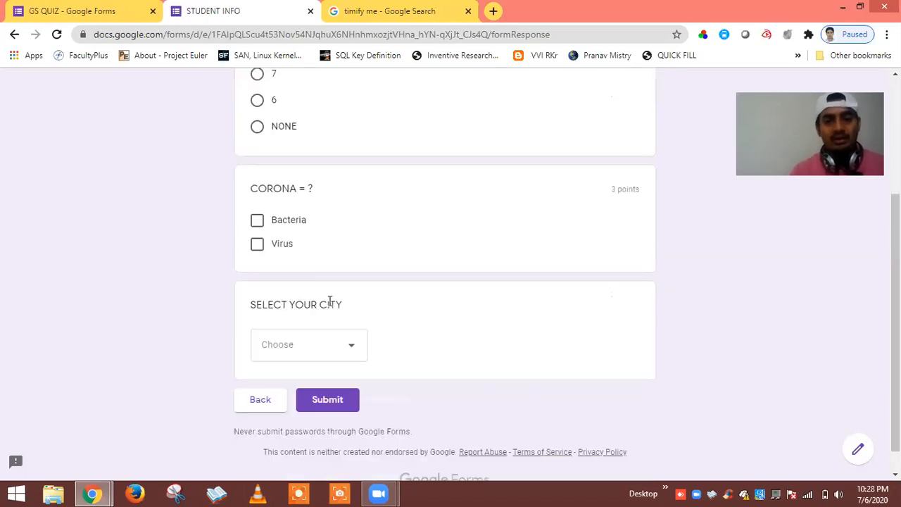
left_click(351, 350)
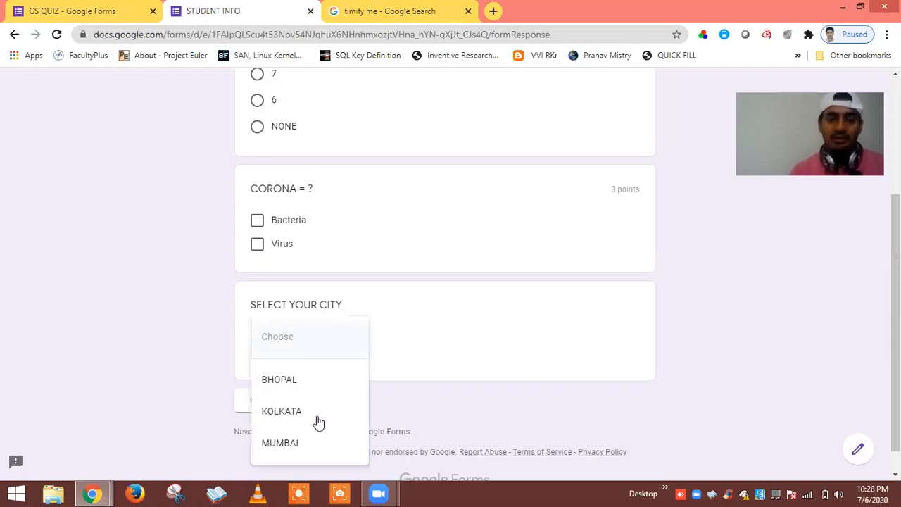
left_click(188, 326)
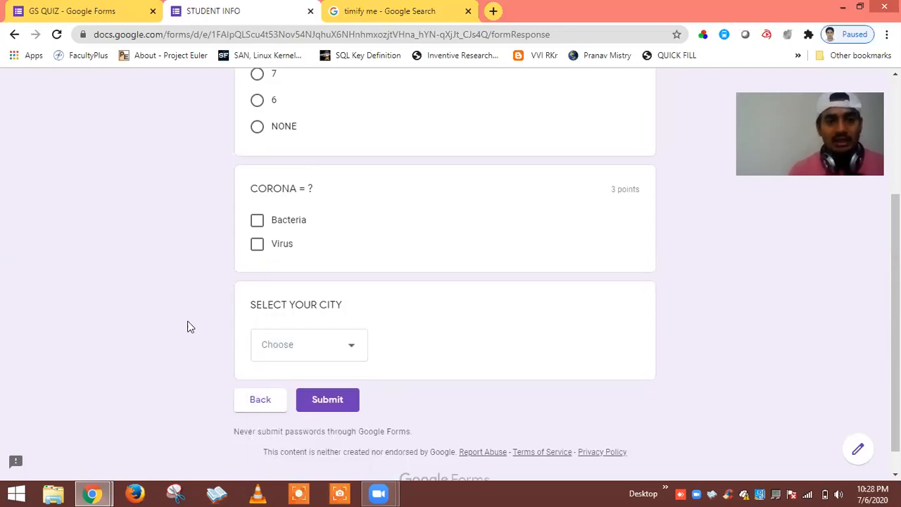
left_click(311, 12)
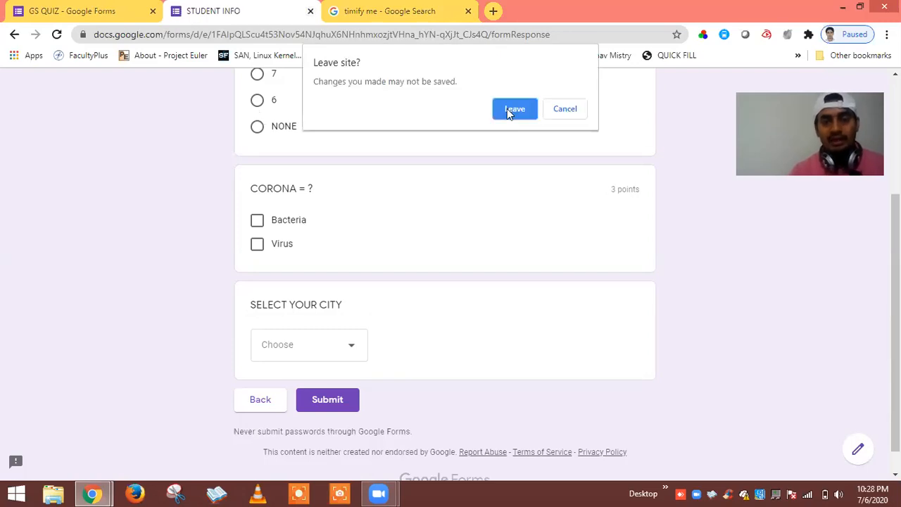
Confirm leaving the preview and open the add-ons marketplace from the More menu.
left_click(507, 109)
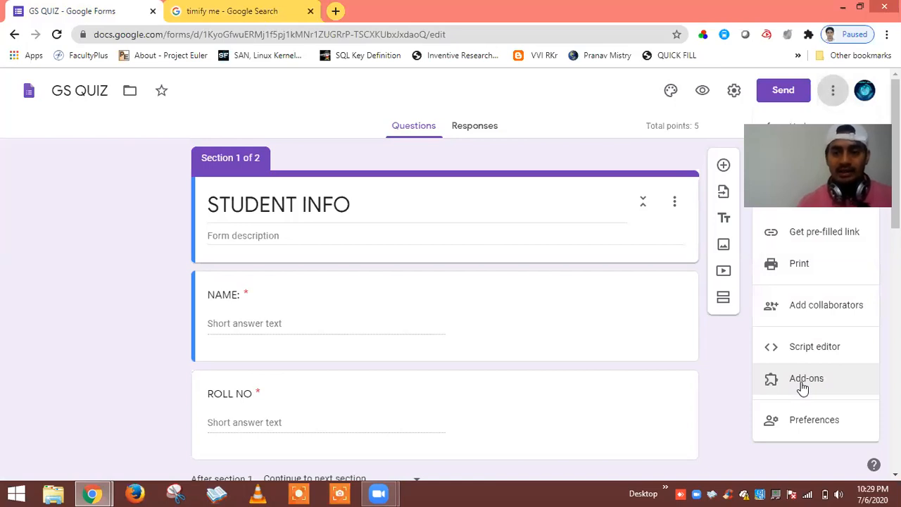
left_click(801, 382)
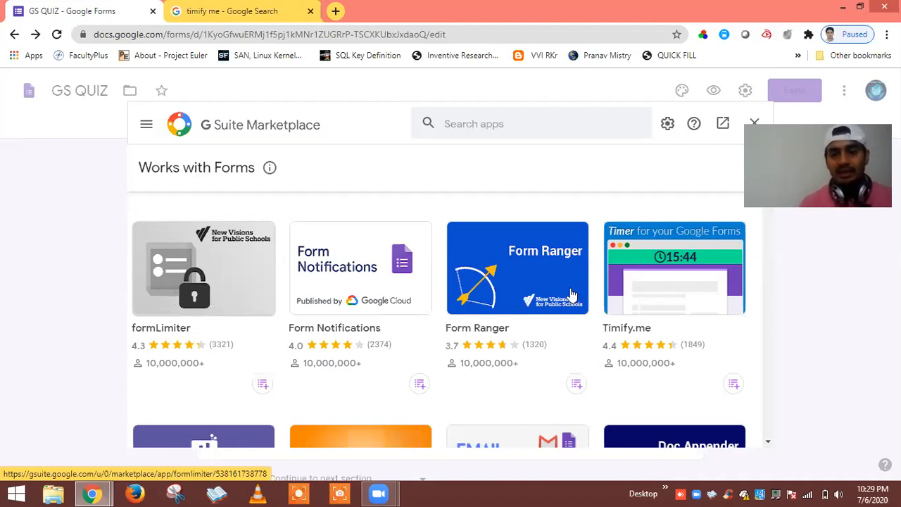
Install the Timify.me add-on and continue past the Get ready to install prompt.
left_click(662, 288)
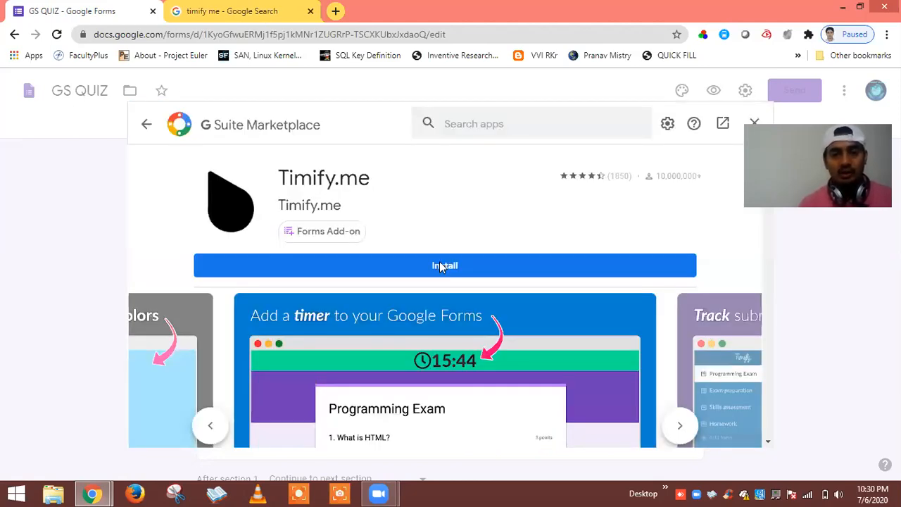
left_click(439, 262)
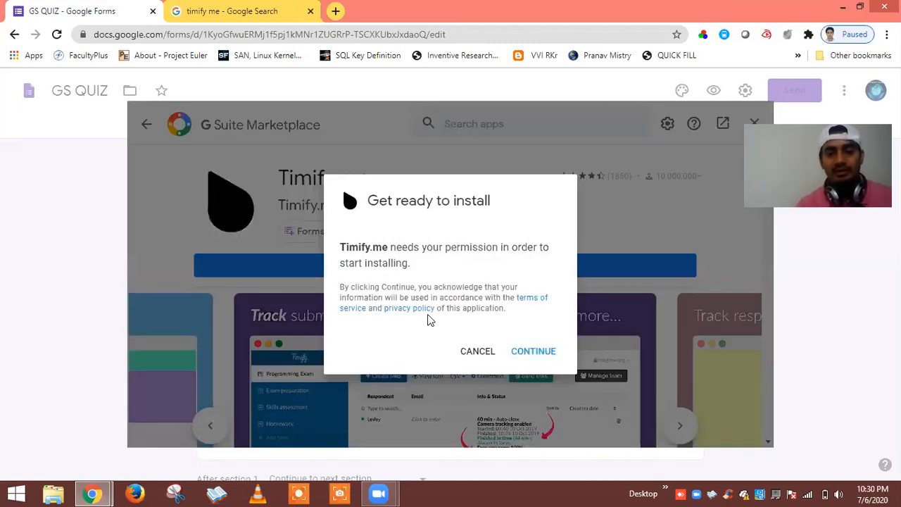
left_click(534, 353)
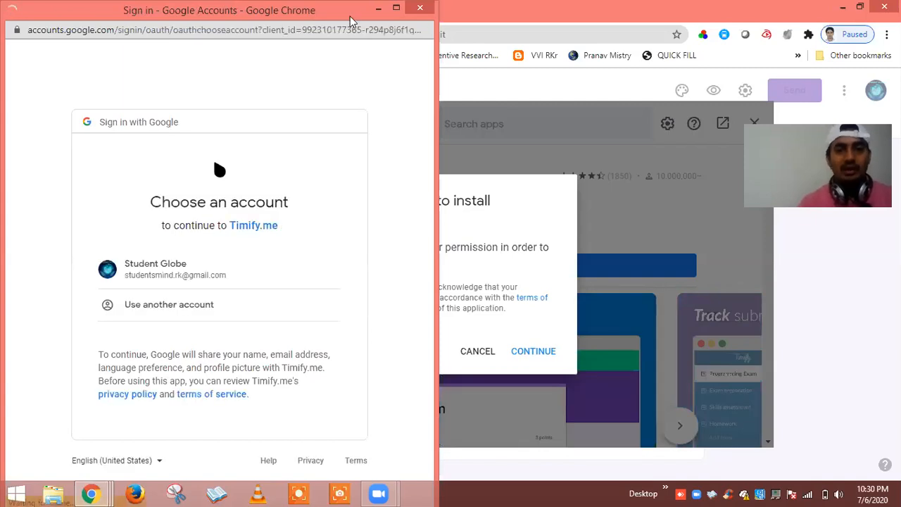
Choose the listed Google account and allow Timify.me access to it.
left_click_drag(356, 19, 359, 25)
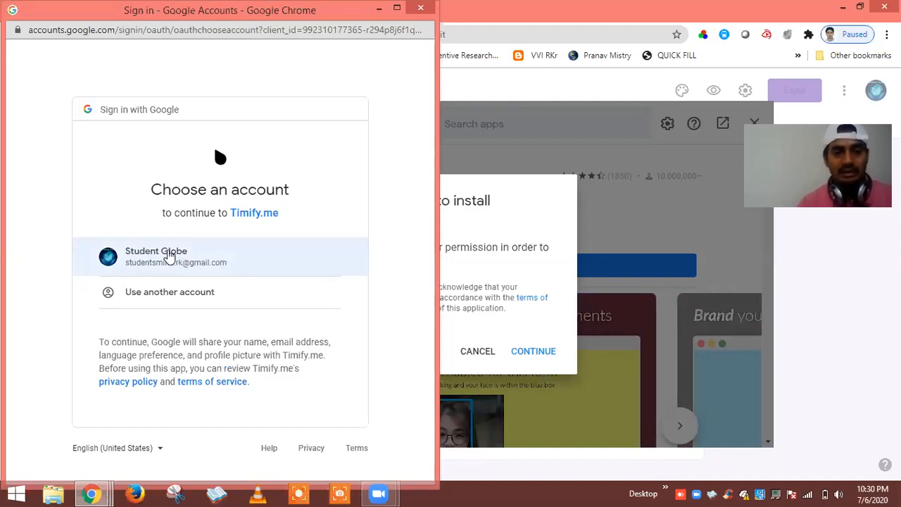
left_click(155, 259)
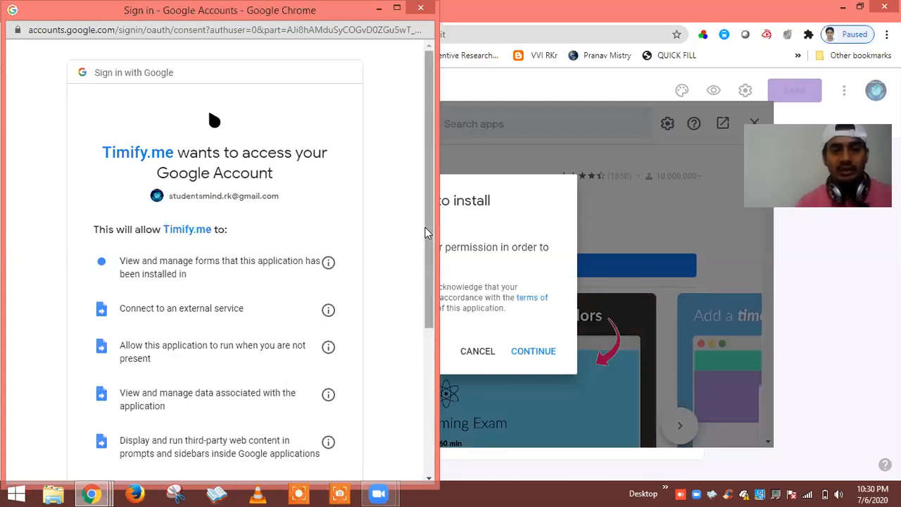
scroll(418, 345, "down", 1)
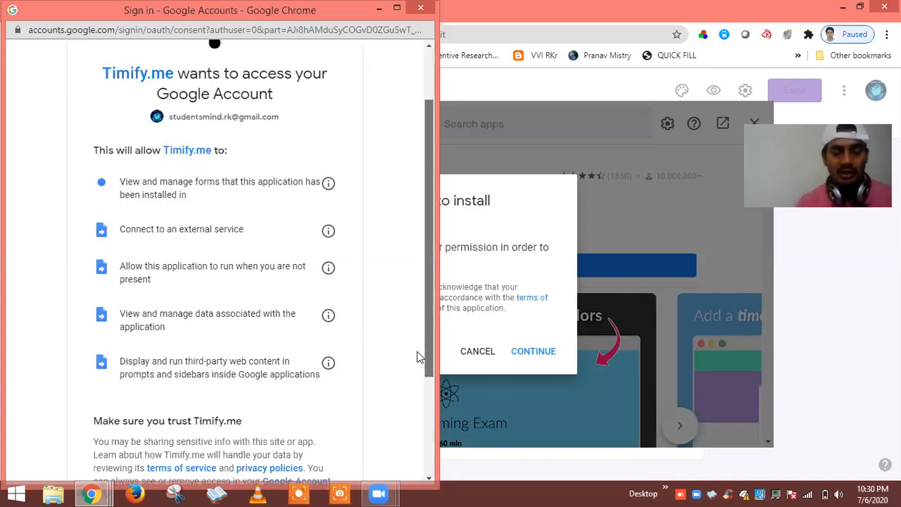
scroll(301, 426, "down", 2)
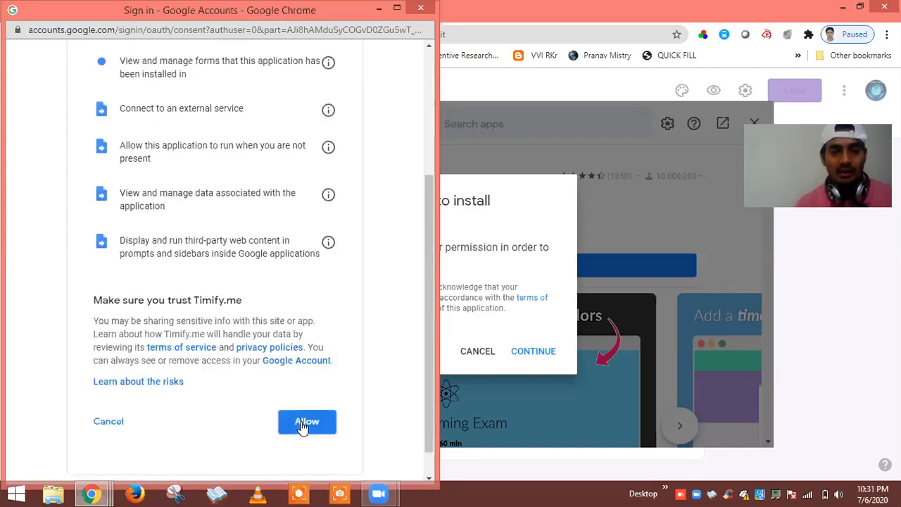
left_click(300, 421)
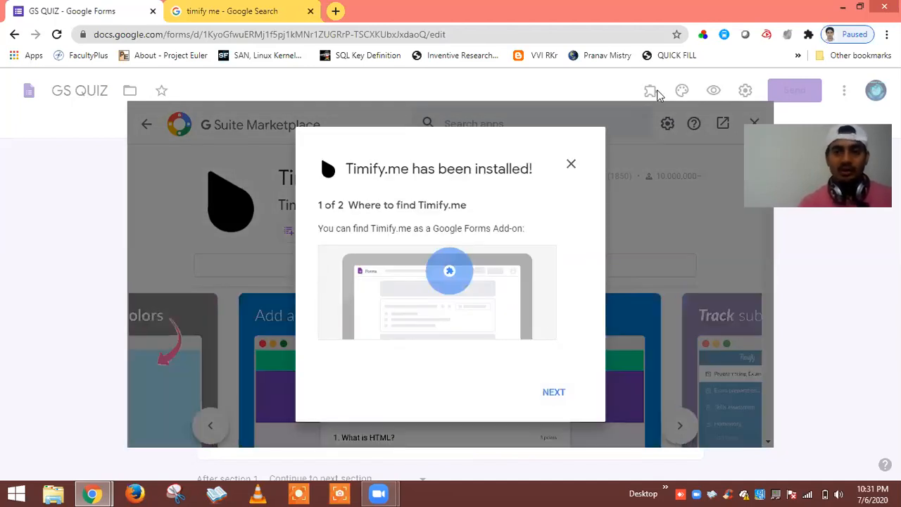
Finish the Timify.me install dialogs and open Timify.me from the Add-ons menu.
left_click(554, 393)
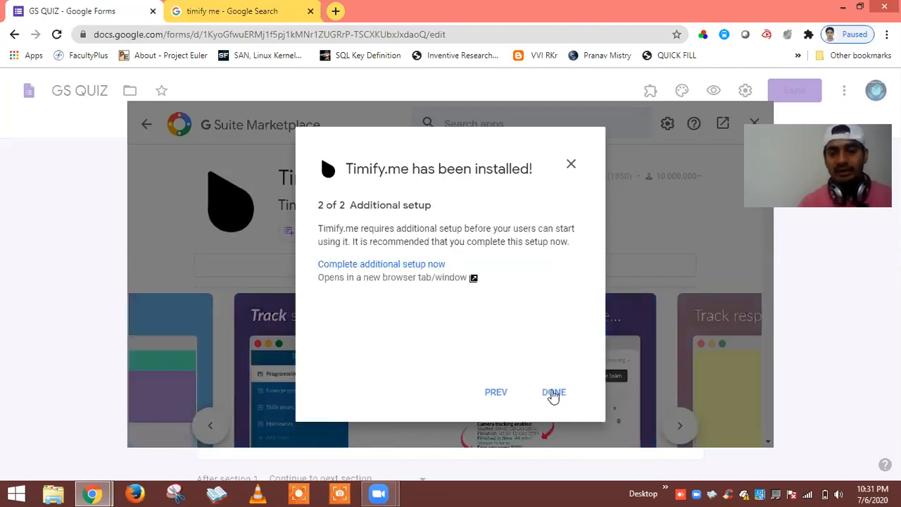
left_click(553, 393)
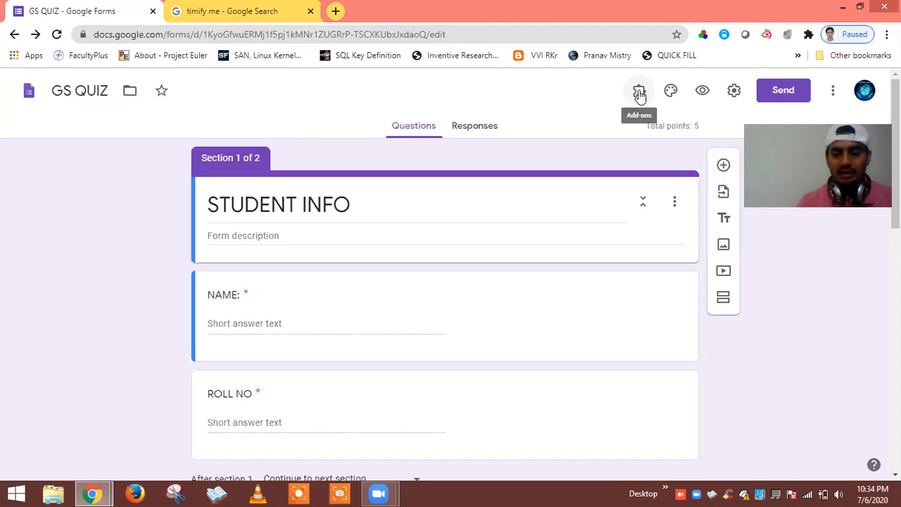
key("XF86MonBrightnessUp")
key("XF86MonBrightnessUp")
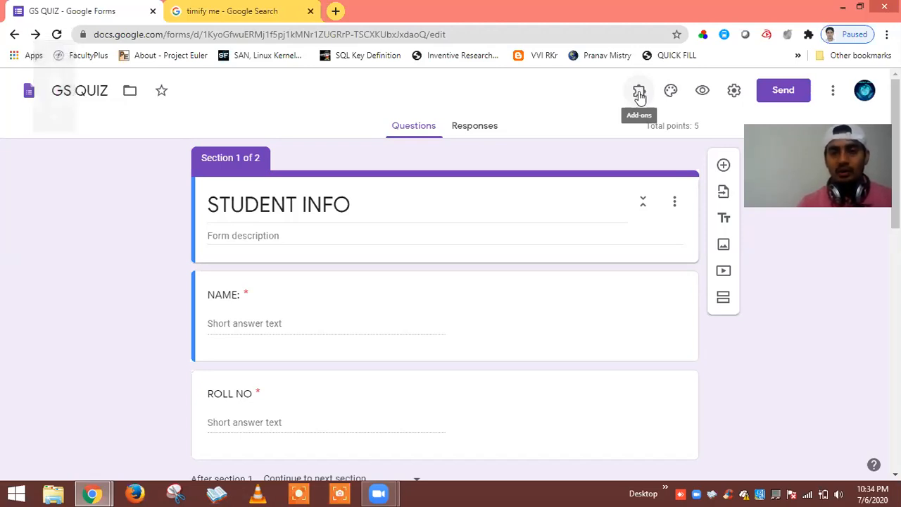
left_click(639, 95)
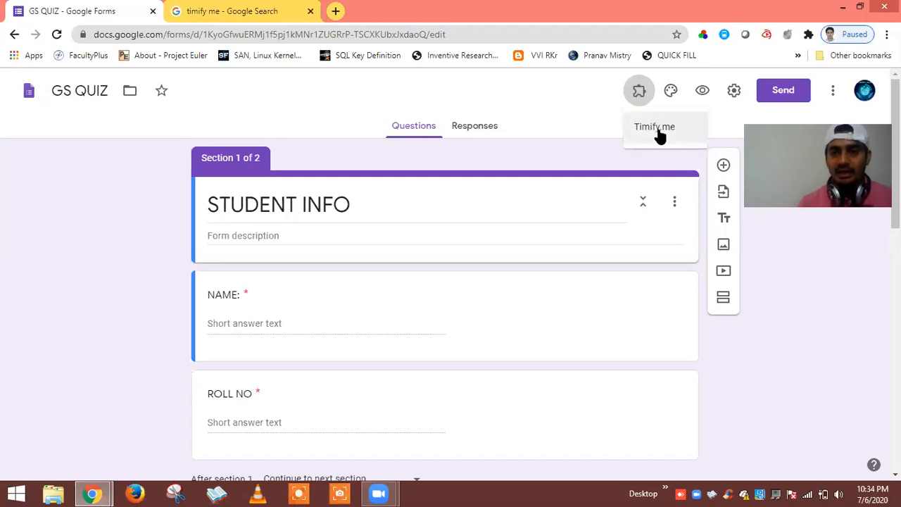
left_click(656, 129)
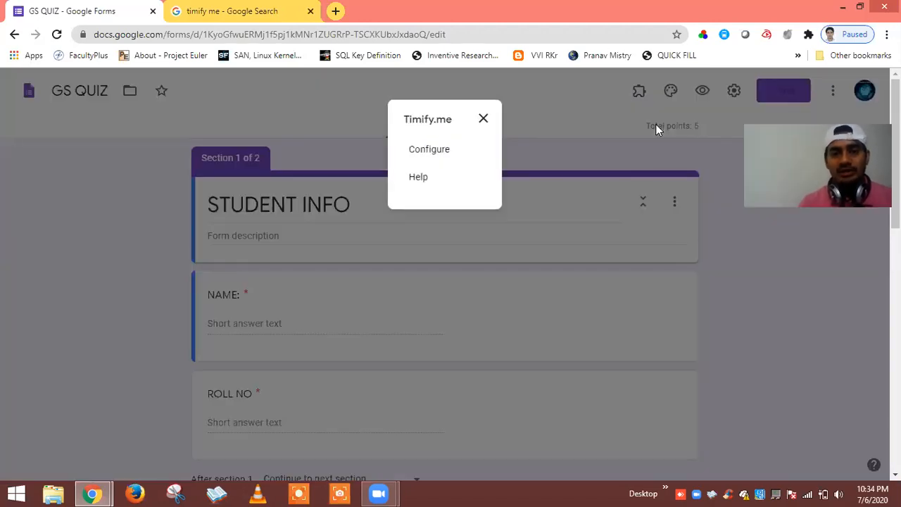
Open the Timify.me Configure panel, then switch to the Timify.me Dashboard tab.
left_click(429, 150)
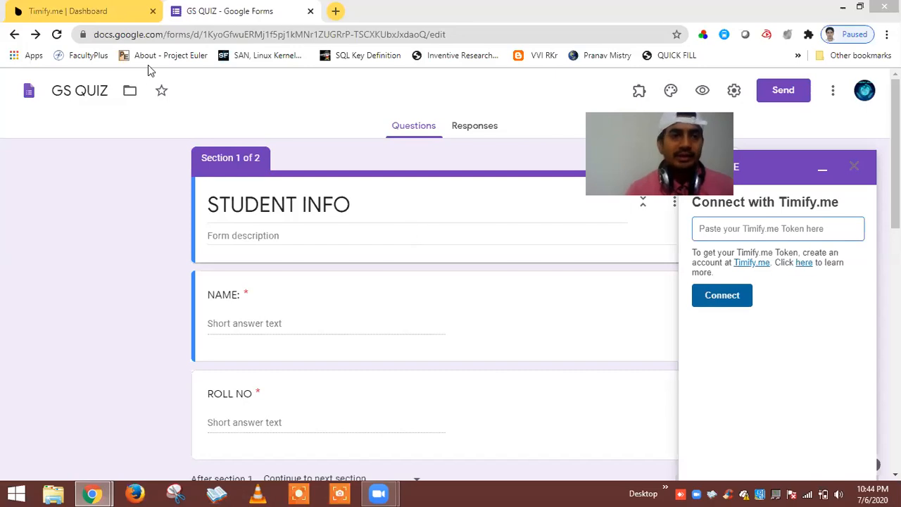
left_click(106, 15)
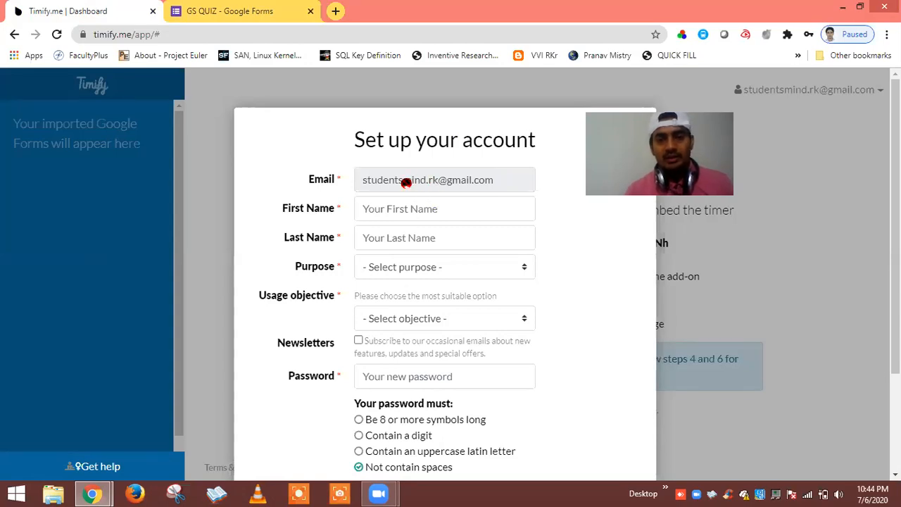
Fill in first and last name, and choose Personal purpose and Education objective.
left_click(441, 211)
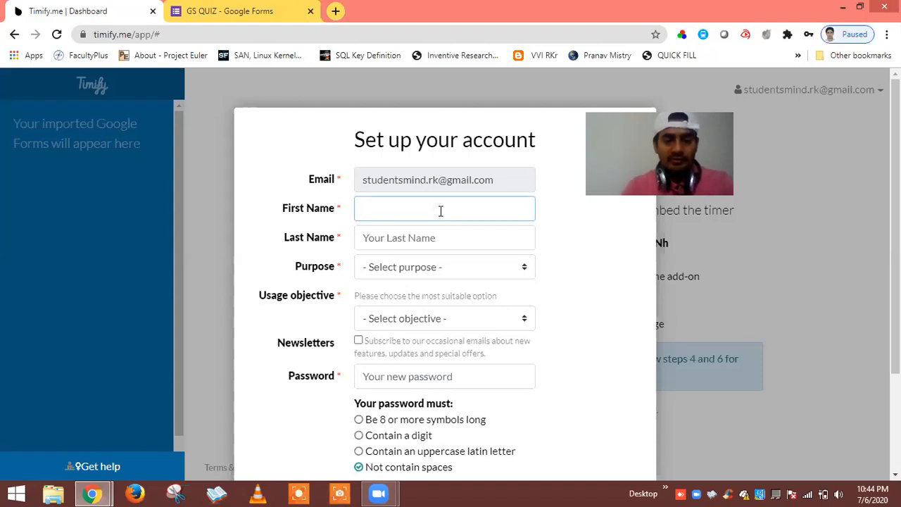
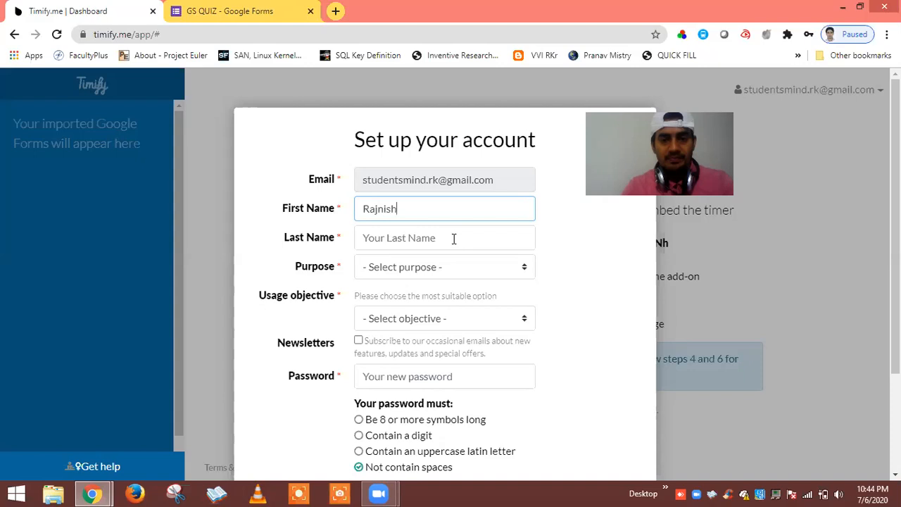
left_click(454, 239)
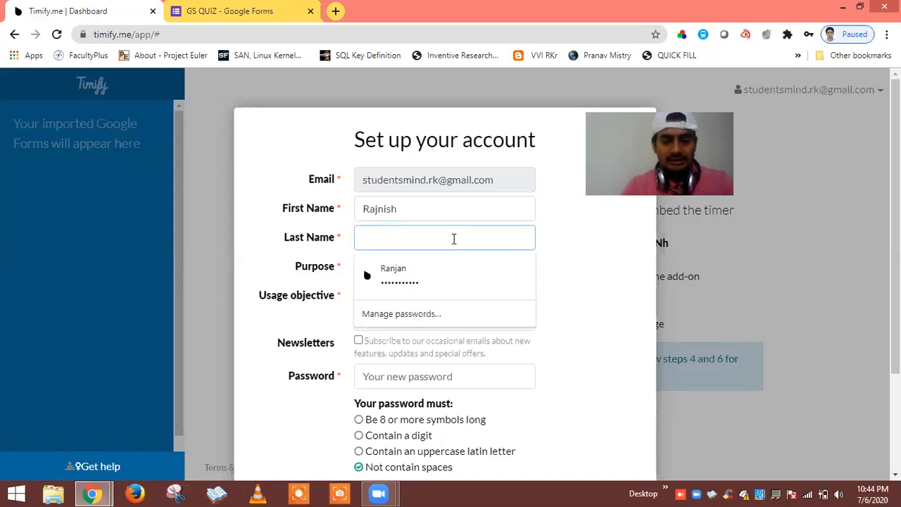
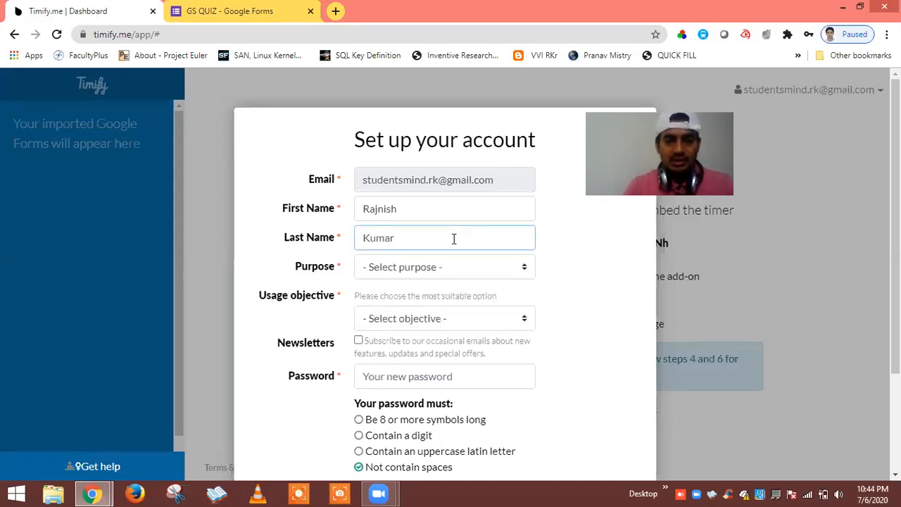
left_click(473, 268)
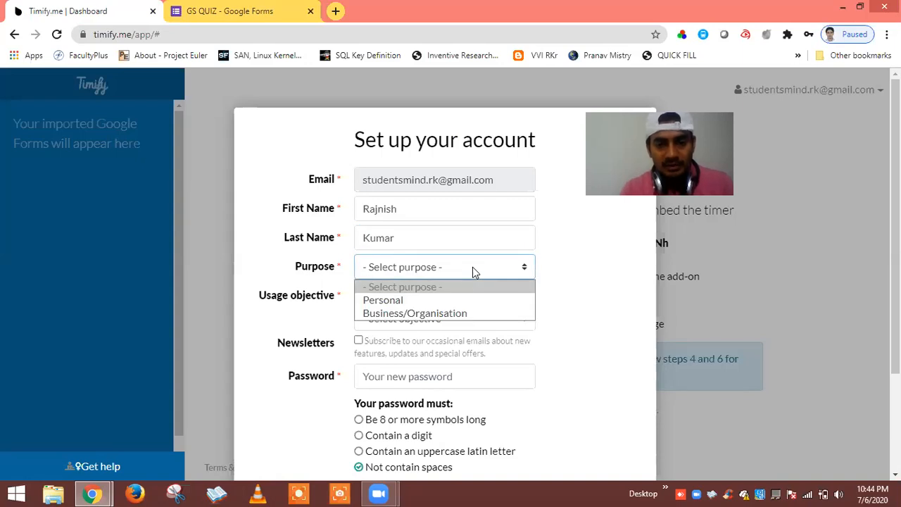
left_click(447, 301)
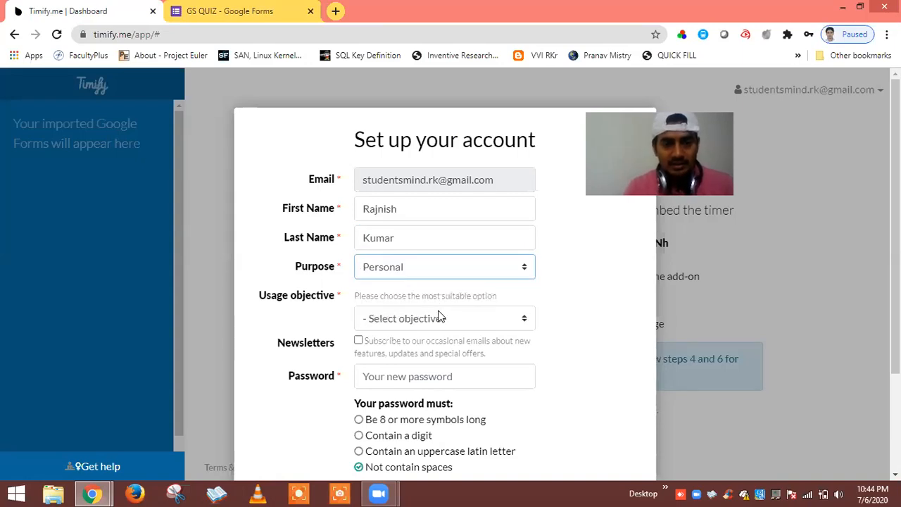
left_click(440, 320)
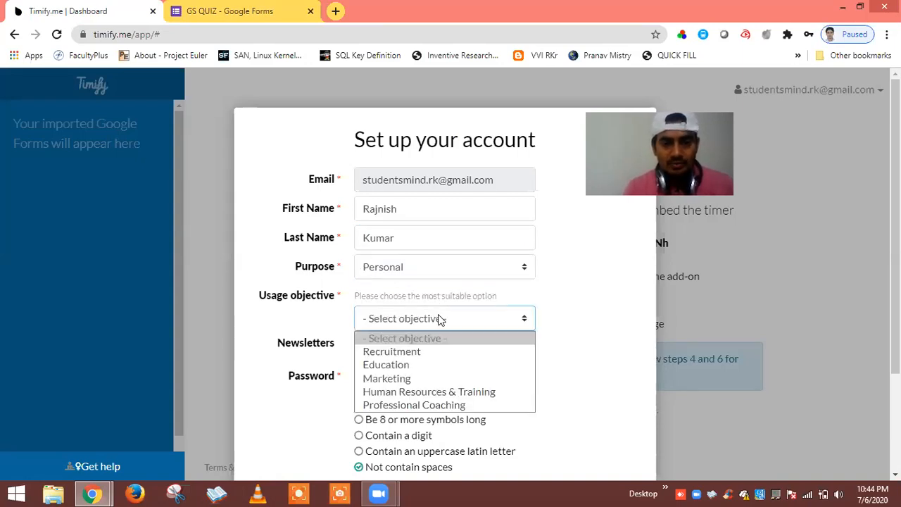
left_click(420, 366)
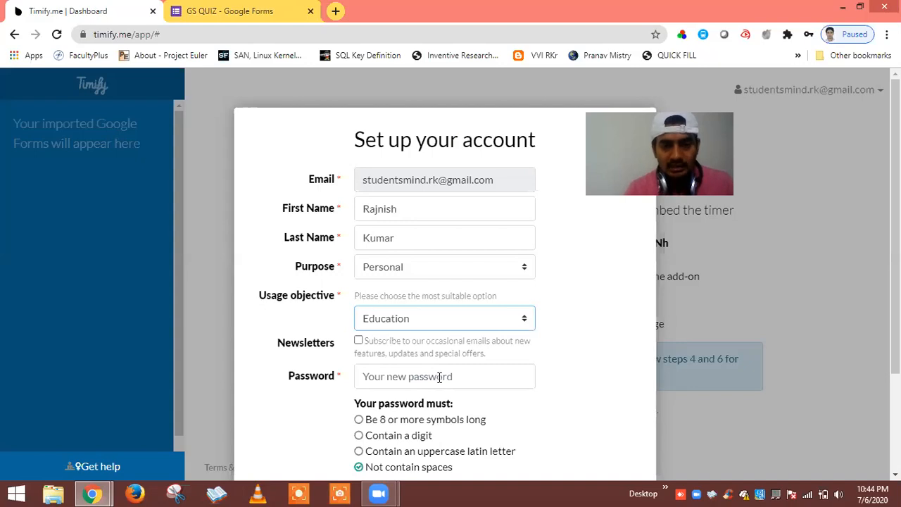
Enter the account password and save the Timify.me account.
left_click(439, 378)
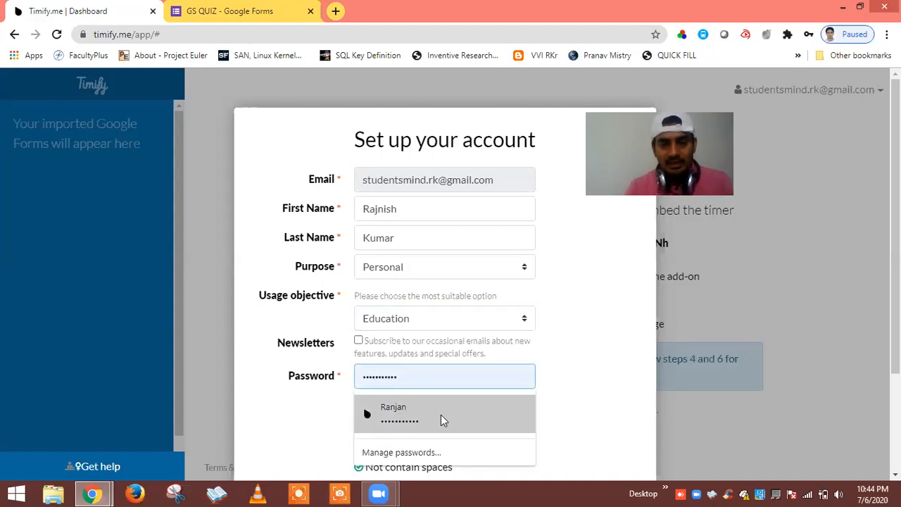
left_click(623, 373)
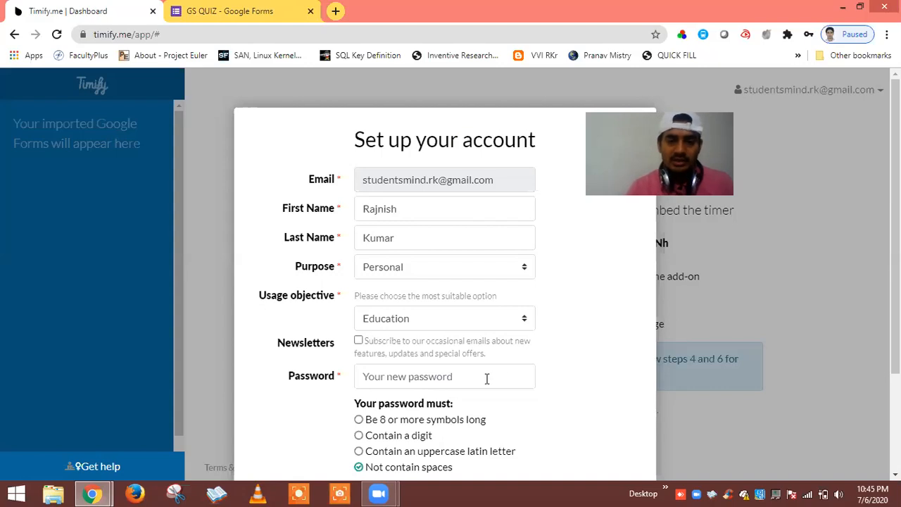
left_click(485, 377)
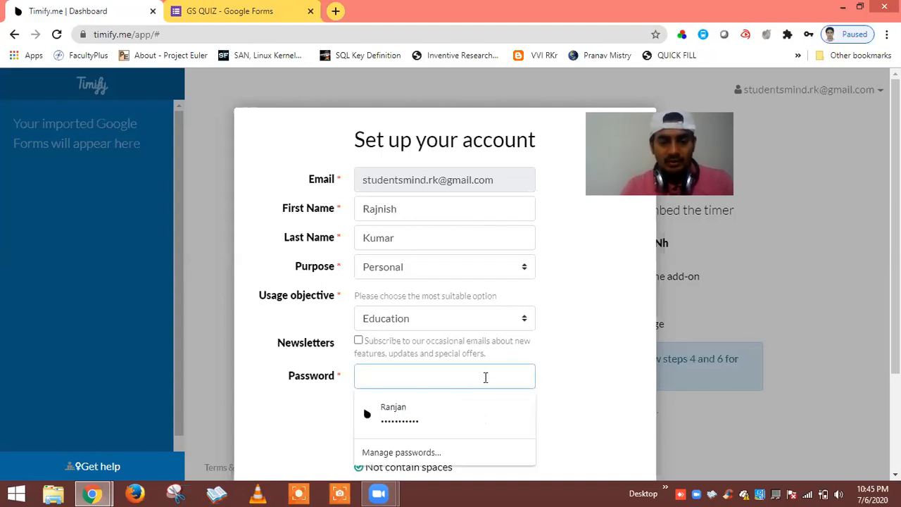
type("•")
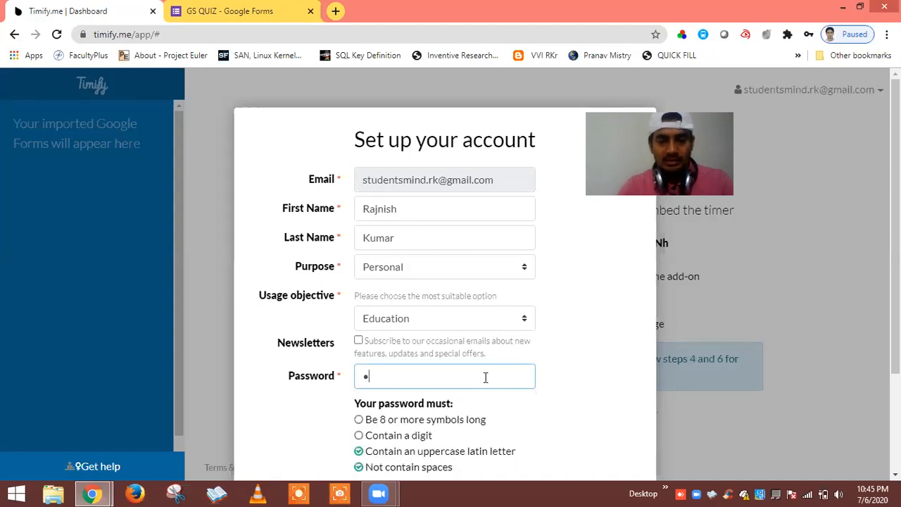
type("••")
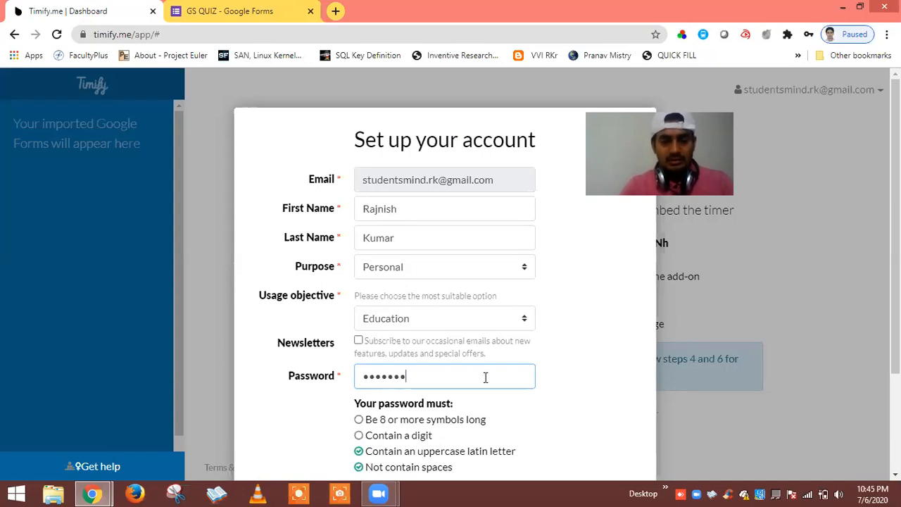
type("•••")
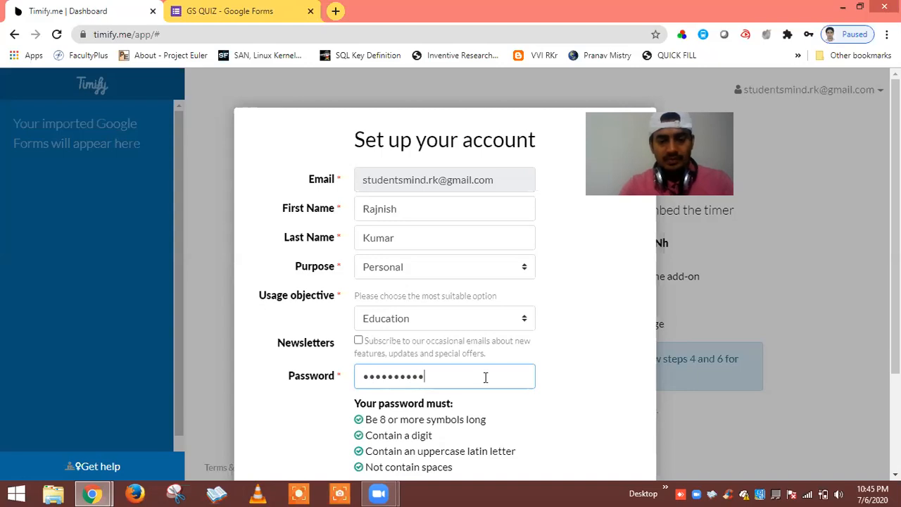
type("•")
left_click(620, 380)
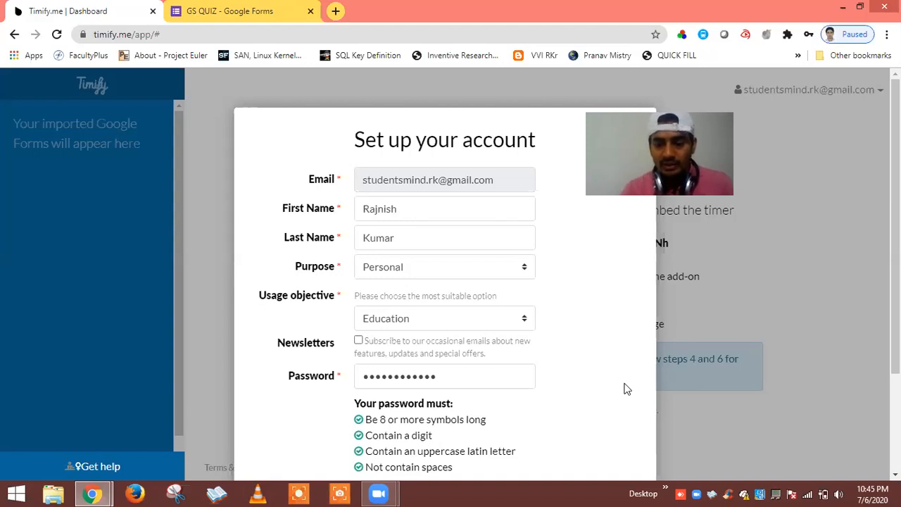
scroll(627, 387, "down", 3)
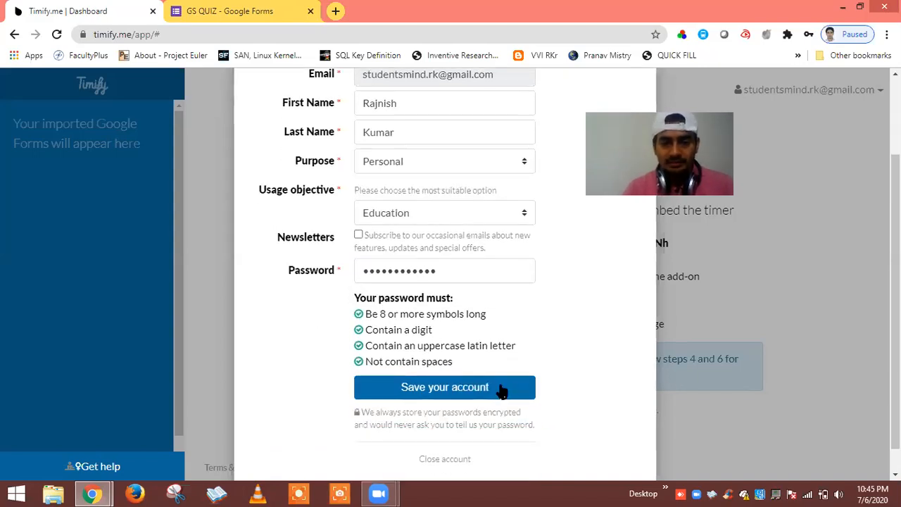
left_click(477, 388)
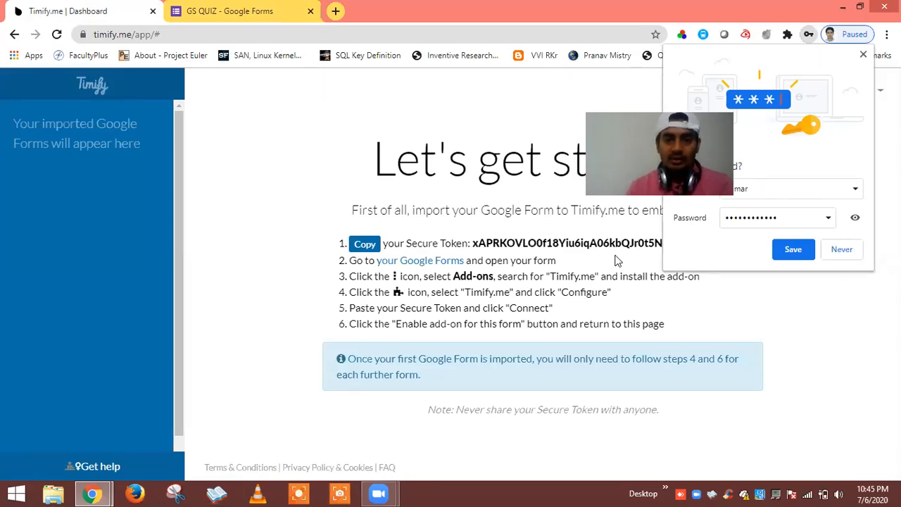
Copy the Timify.me Secure Token and return to the GS QUIZ form.
left_click(362, 246)
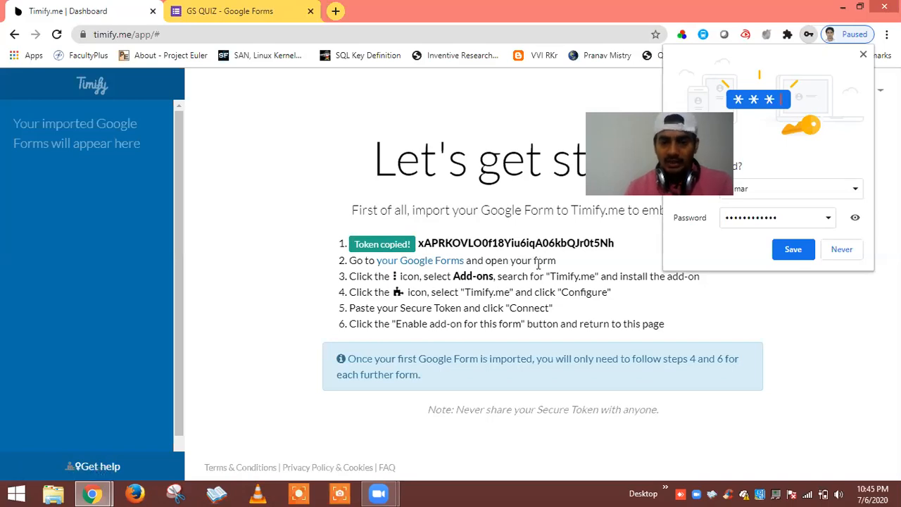
left_click(235, 18)
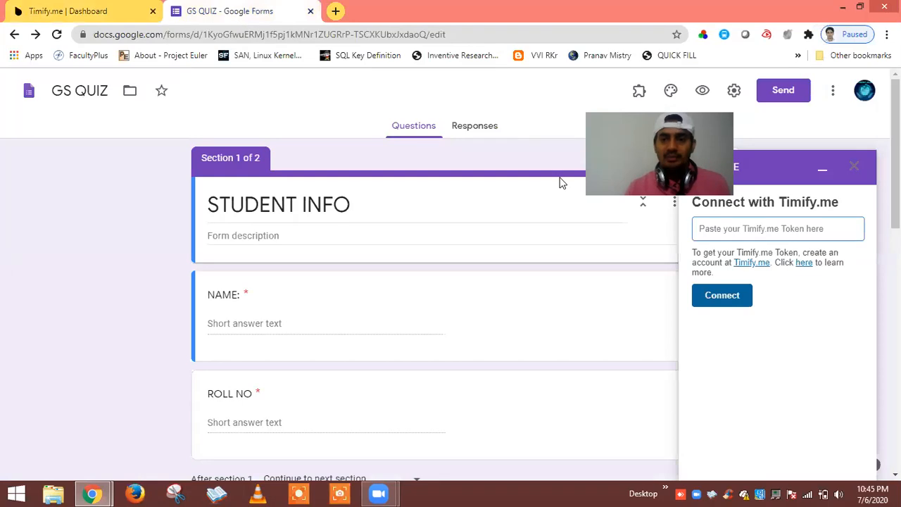
Paste the token into the Timify.me sidebar, connect, and enable Timify.me for GS QUIZ.
left_click(774, 228)
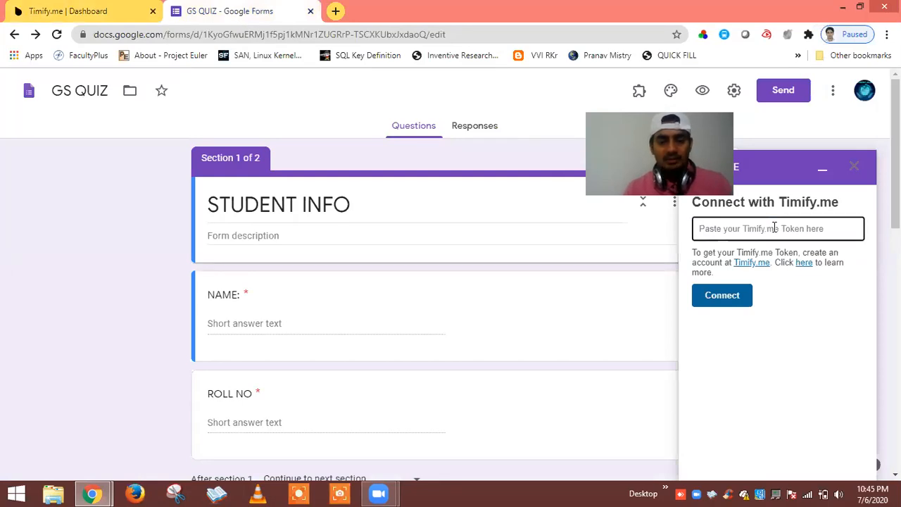
key("ctrl+v")
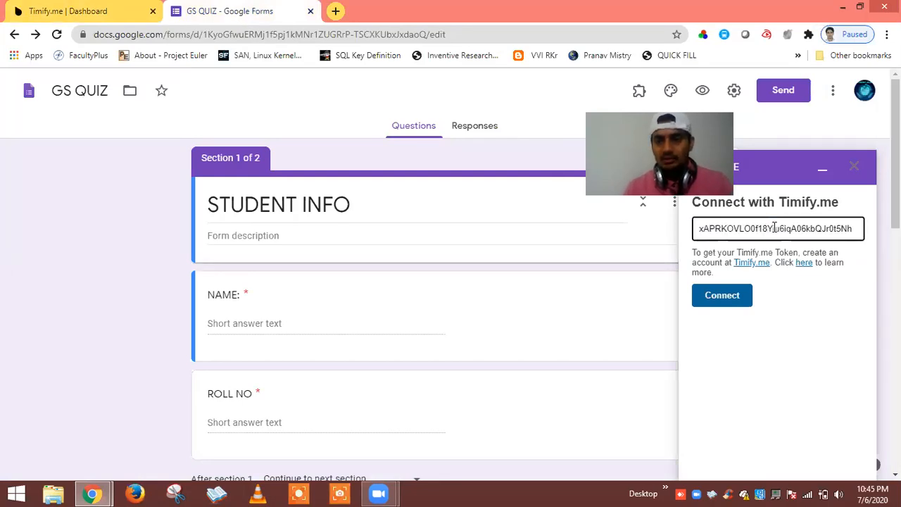
left_click(723, 298)
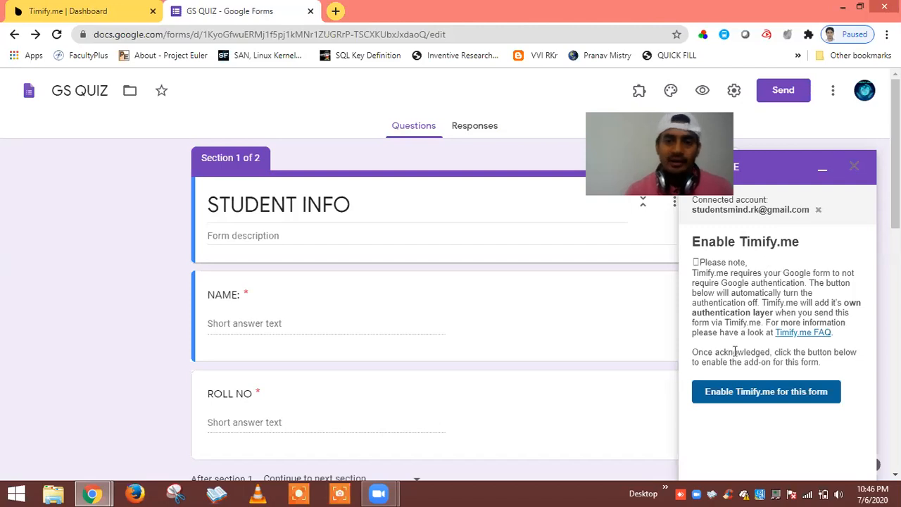
left_click(739, 396)
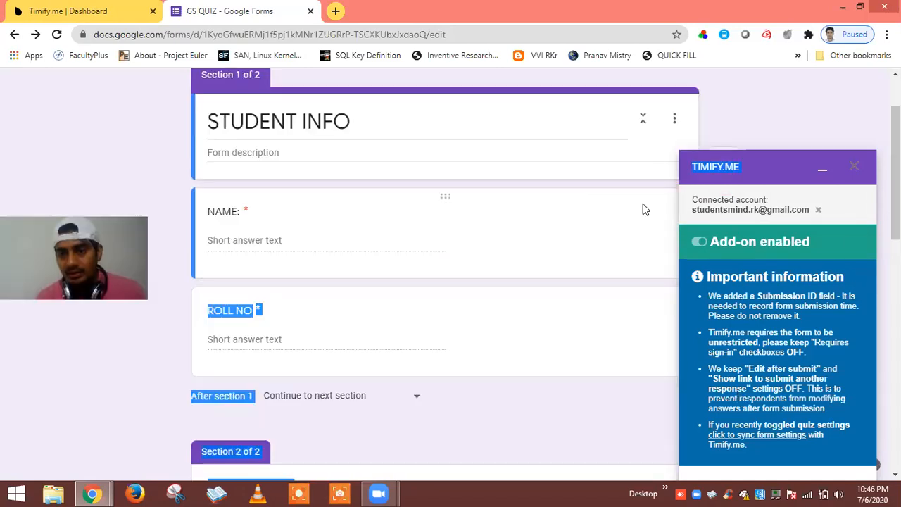
left_click(739, 250)
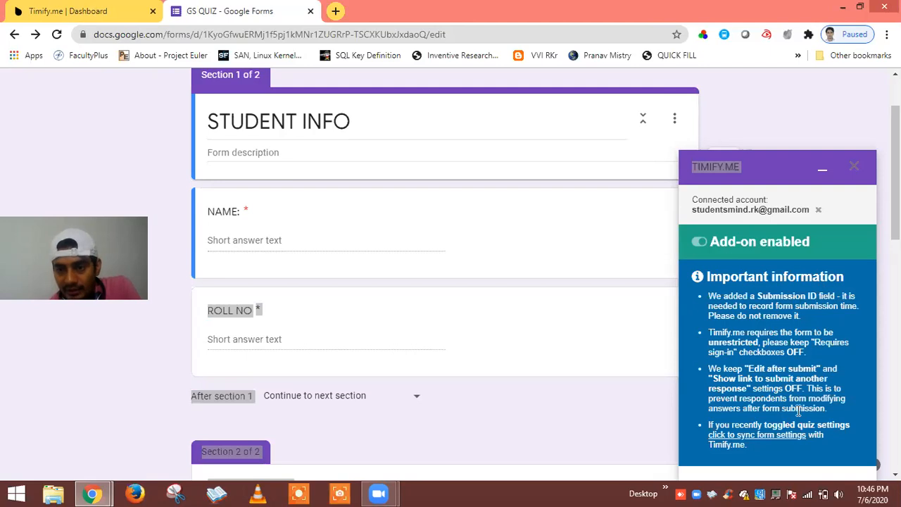
left_click(337, 152)
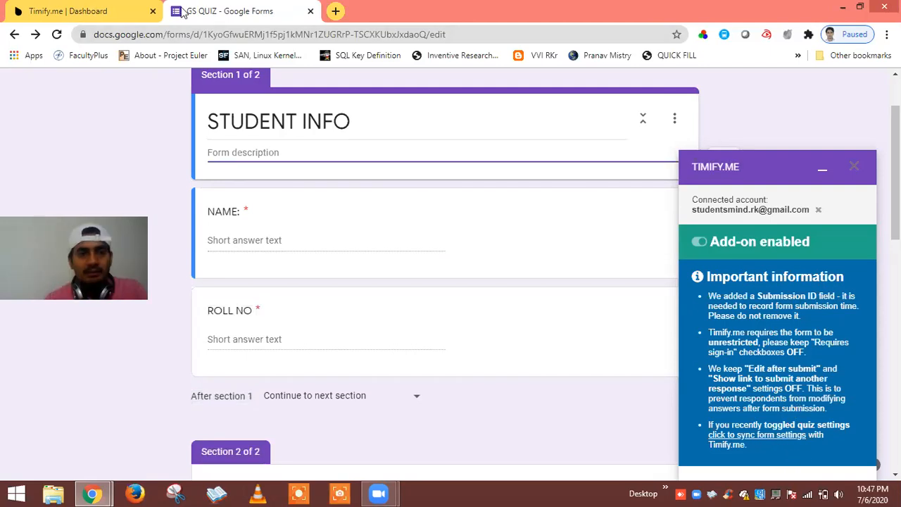
Return to the Timify.me dashboard showing the STUDENT INFO form's two demo test links.
left_click(73, 12)
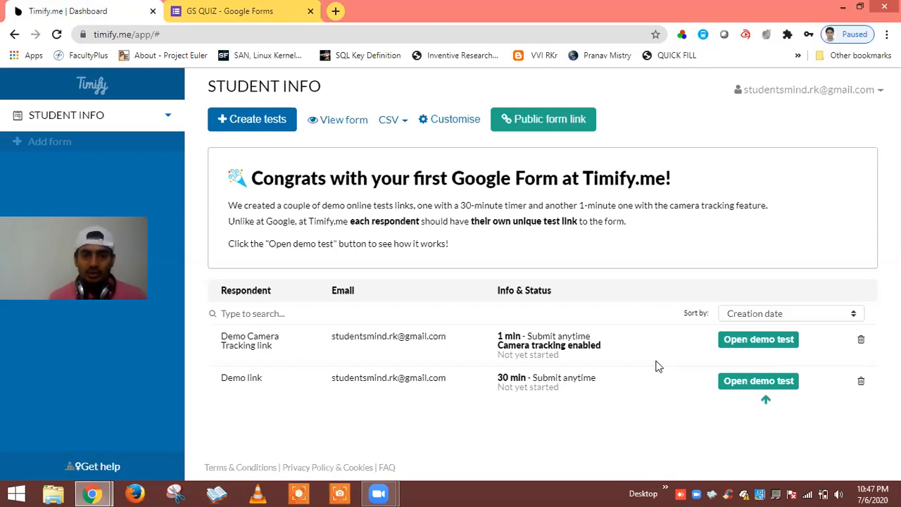
Open the 30-minute demo test link and start the timed form.
left_click(742, 380)
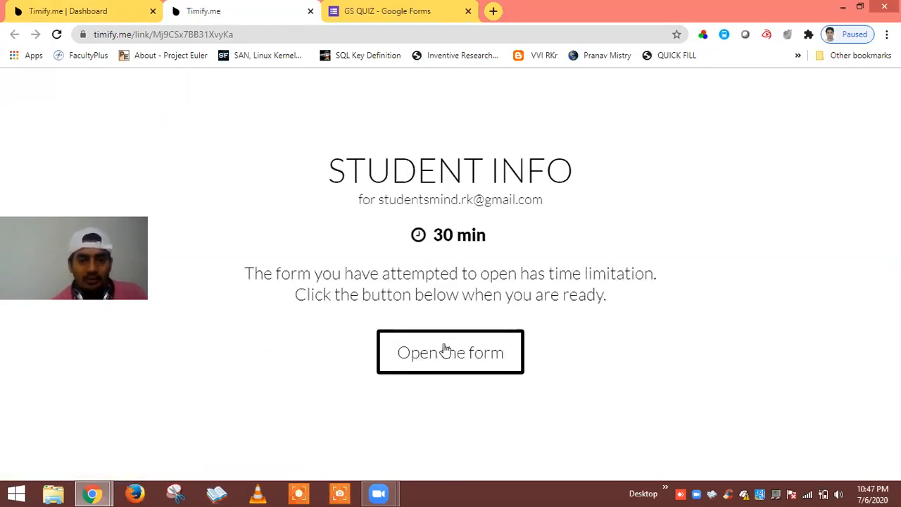
left_click(445, 349)
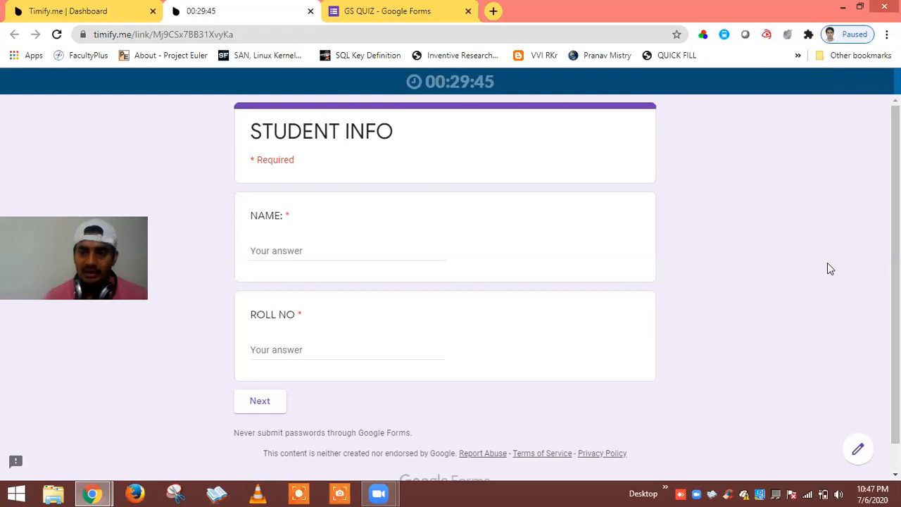
scroll(868, 275, "down", 1)
scroll(868, 275, "up", 1)
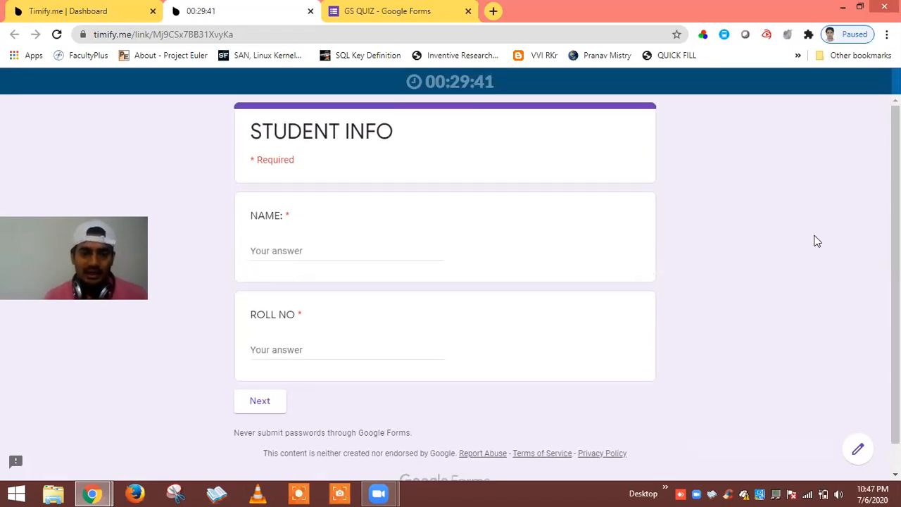
Enter the student's name and roll number on the STUDENT INFO page.
left_click(311, 253)
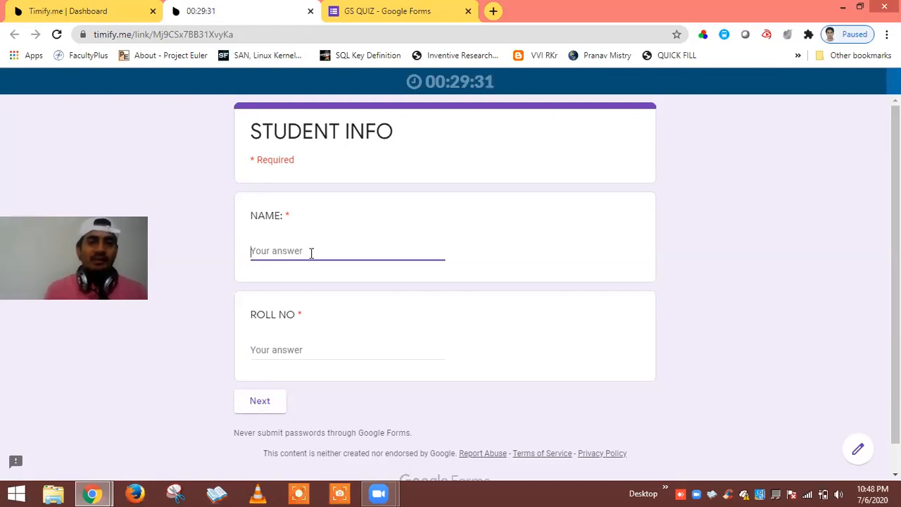
type("Rajnish")
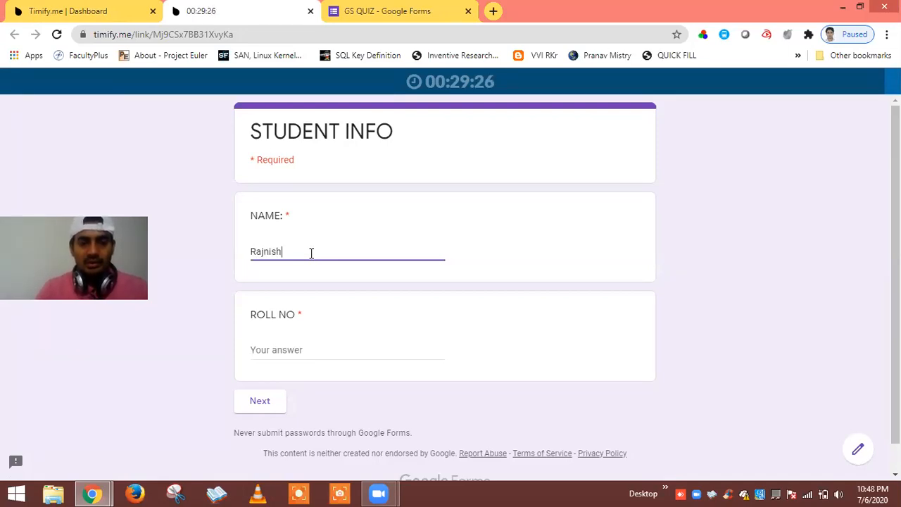
left_click(281, 350)
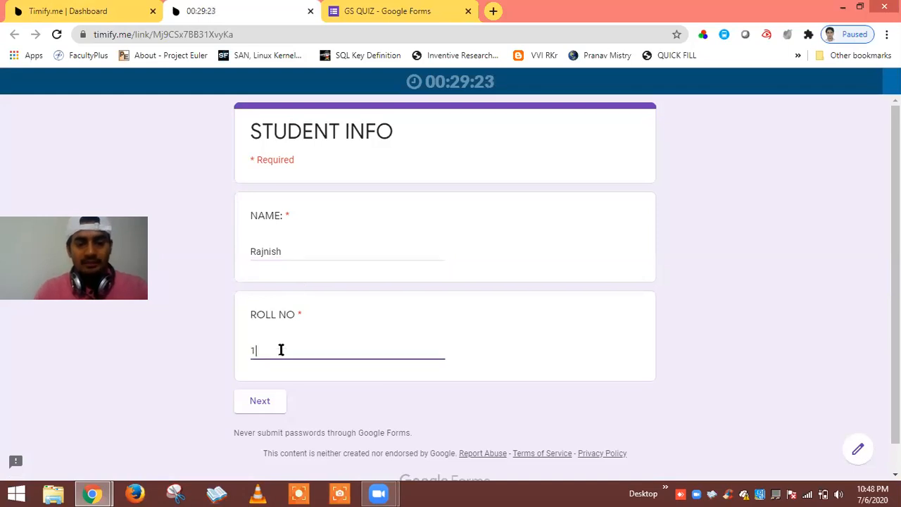
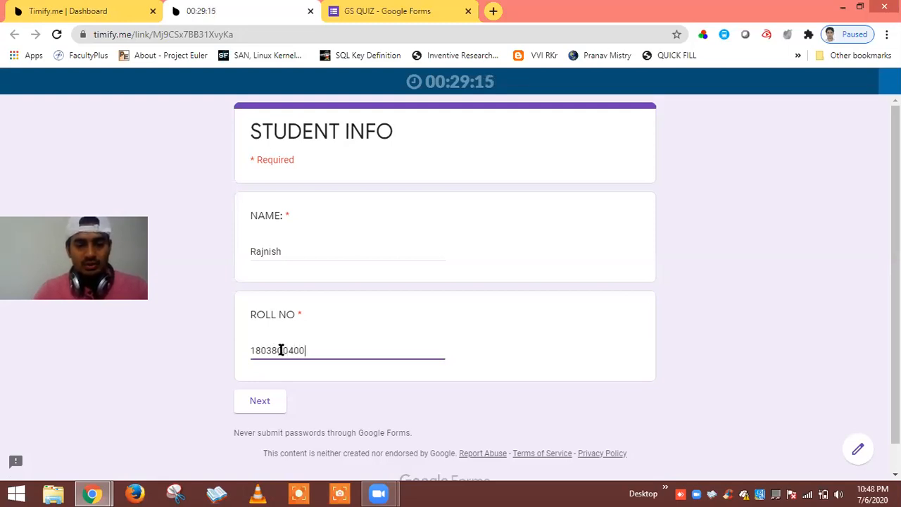
Answer 7 for 2 + 5, tick Virus for CORONA, choose BHOPAL, leaving Submission ID unchanged.
left_click(265, 400)
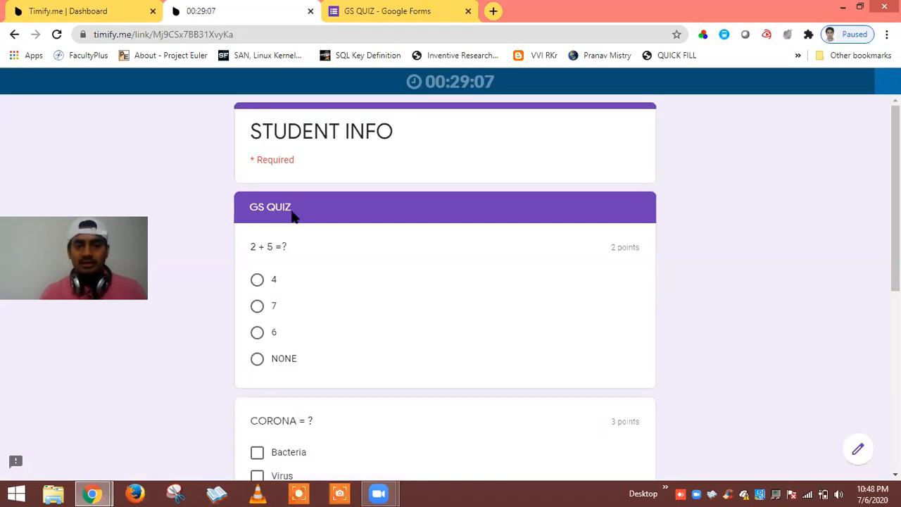
left_click(257, 308)
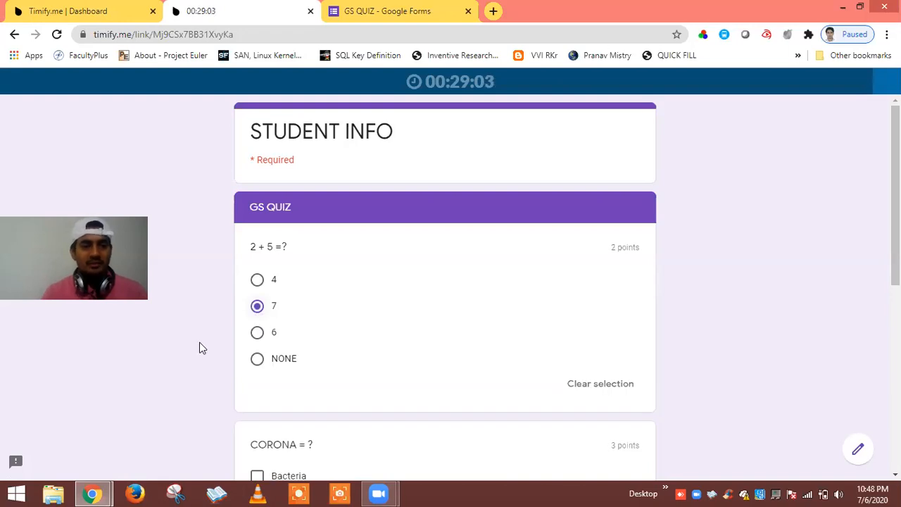
scroll(190, 358, "down", 2)
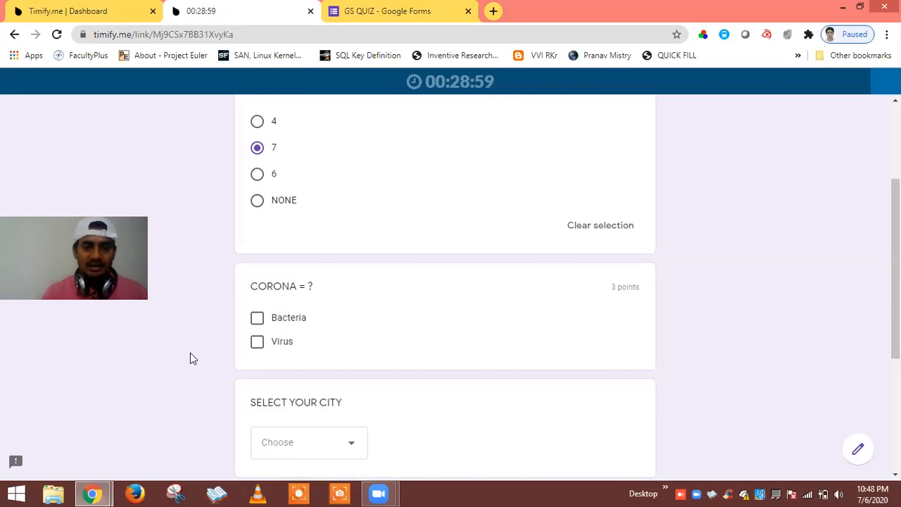
left_click(257, 342)
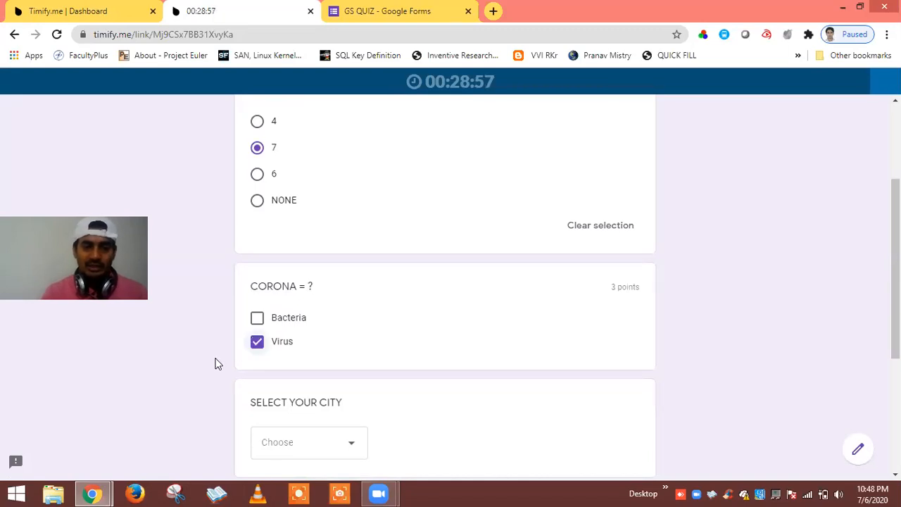
scroll(215, 363, "down", 1)
scroll(215, 364, "down", 1)
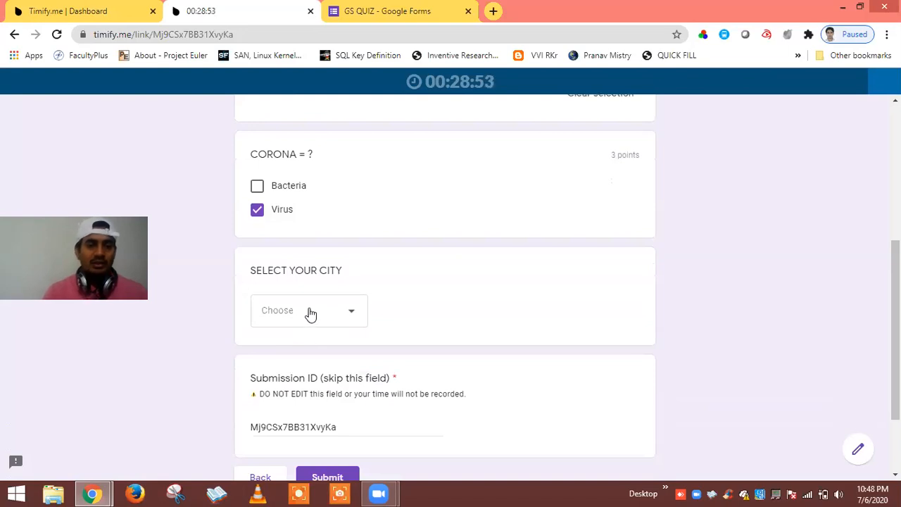
left_click(311, 314)
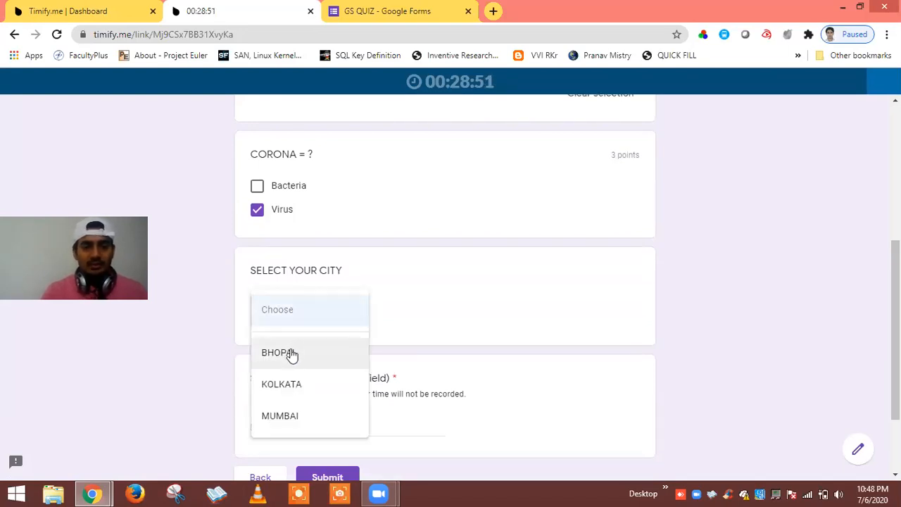
left_click(291, 354)
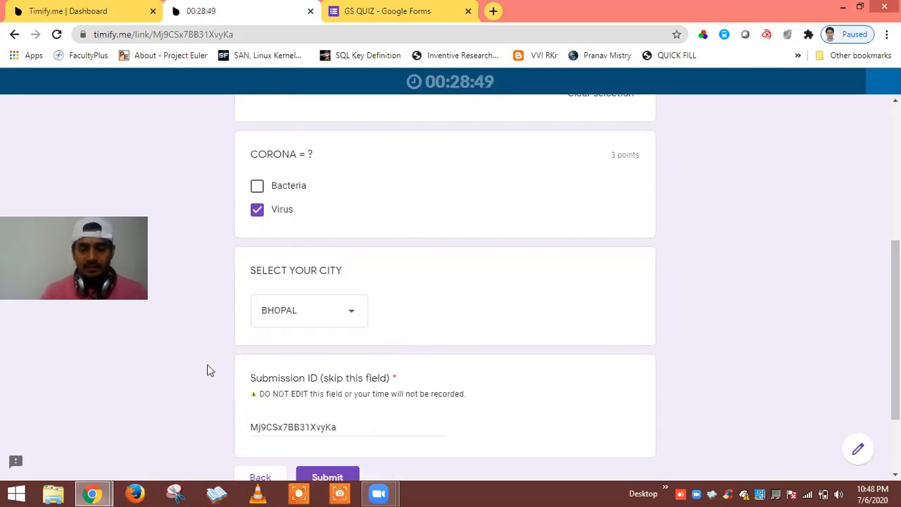
scroll(208, 371, "down", 2)
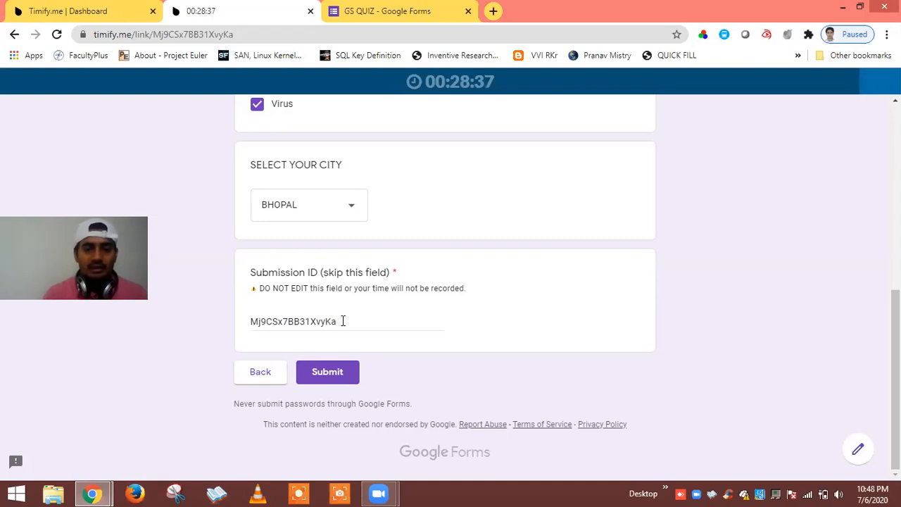
left_click_drag(342, 321, 252, 318)
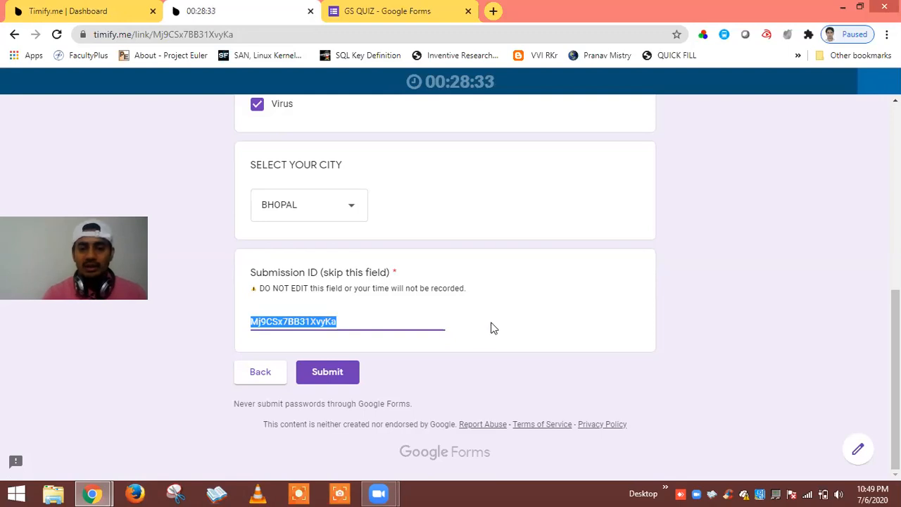
left_click(528, 329)
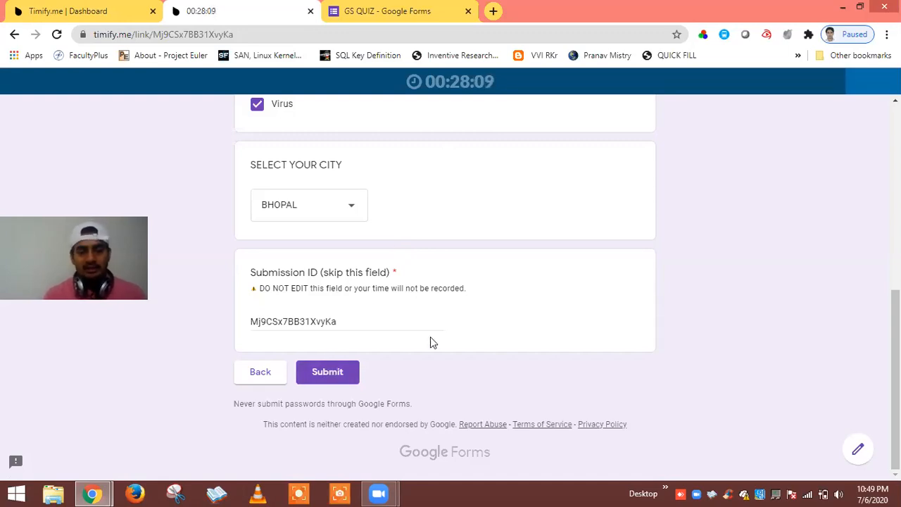
Submit the timed quiz to reach the successful-submission confirmation page.
left_click(334, 373)
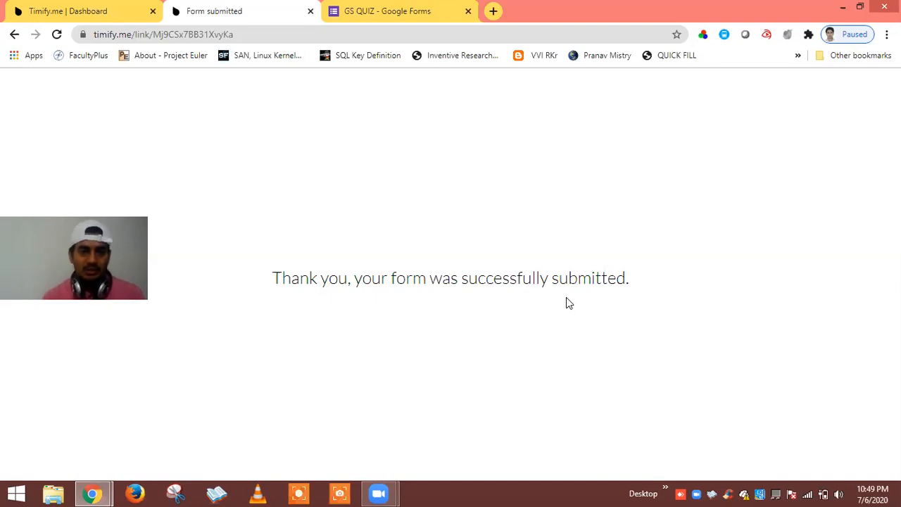
Back in the GS QUIZ editor, close the Timify.me panel and view Responses.
left_click(407, 10)
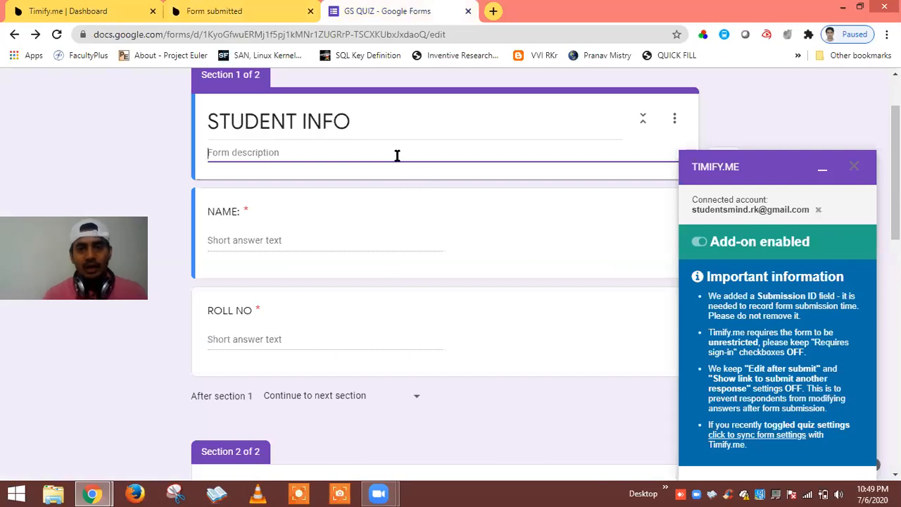
left_click(853, 166)
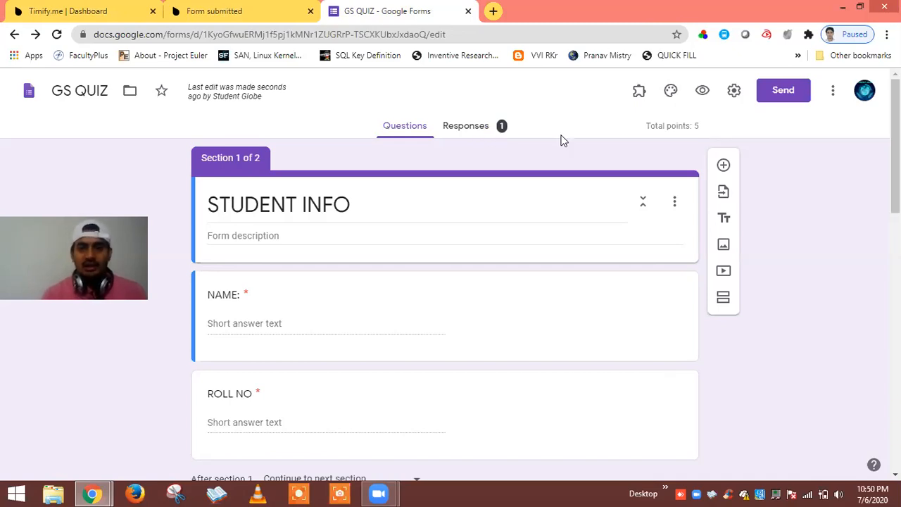
left_click(472, 128)
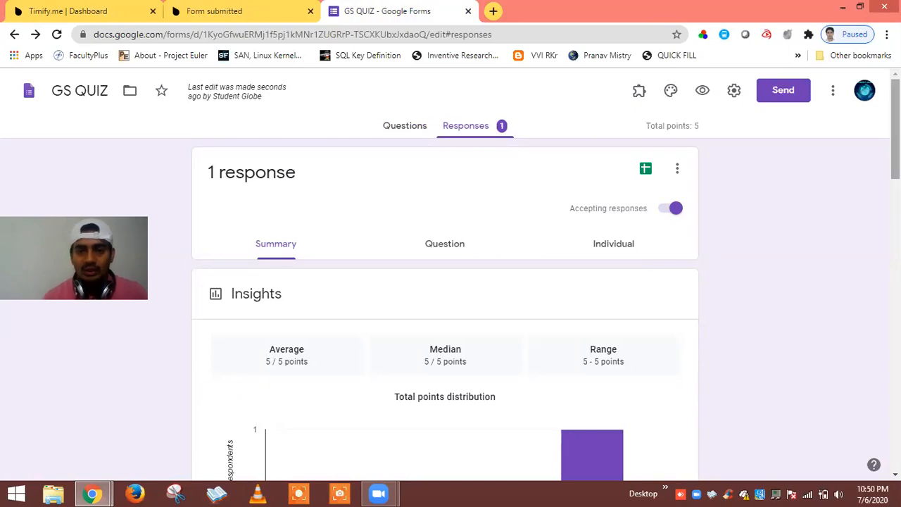
Scroll through the Summary charts showing one response scoring 5/5.
scroll(451, 282, "down", 2)
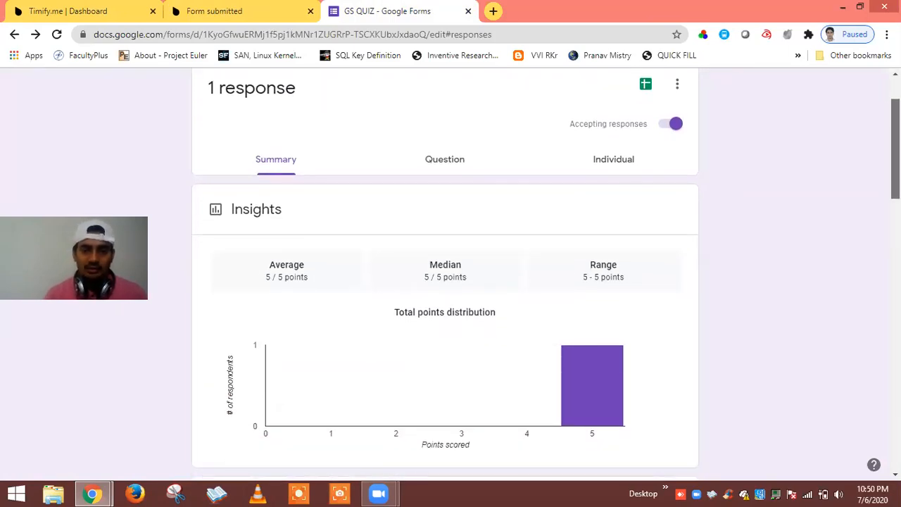
left_click_drag(894, 149, 894, 136)
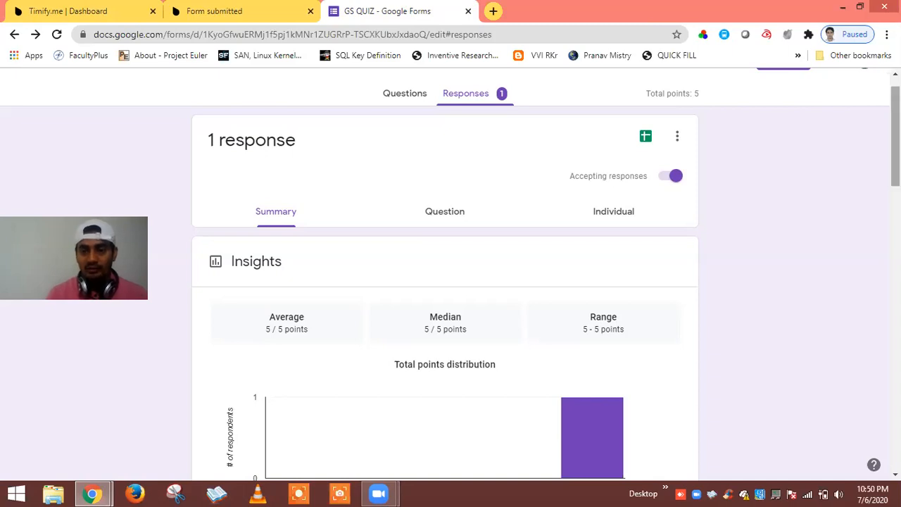
scroll(697, 275, "down", 2)
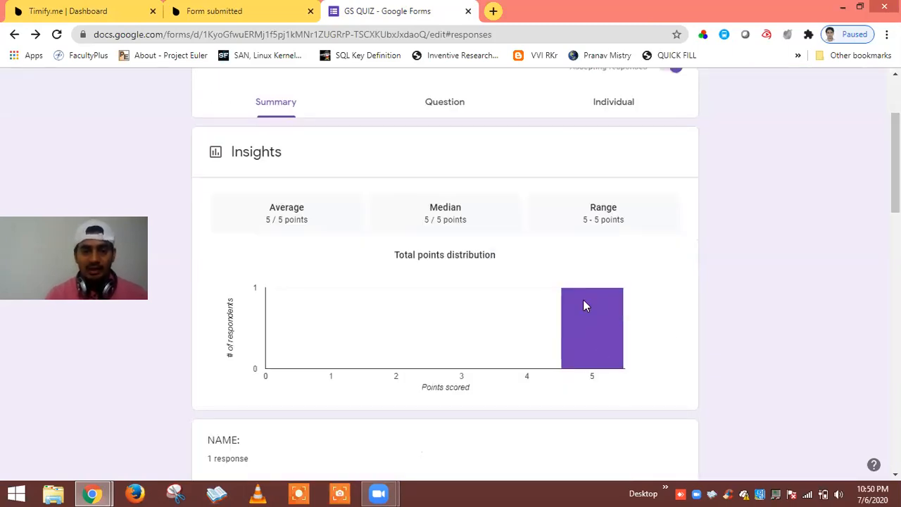
mouse_move(613, 308)
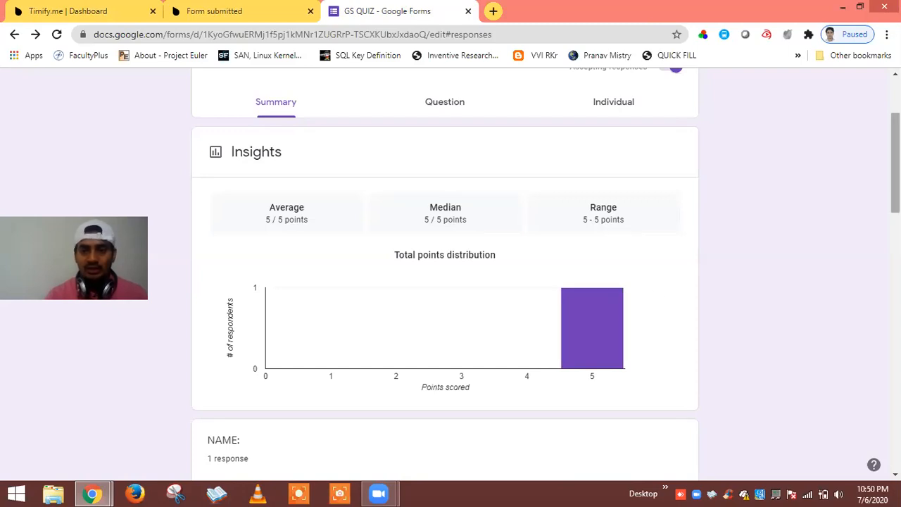
left_click_drag(894, 163, 895, 282)
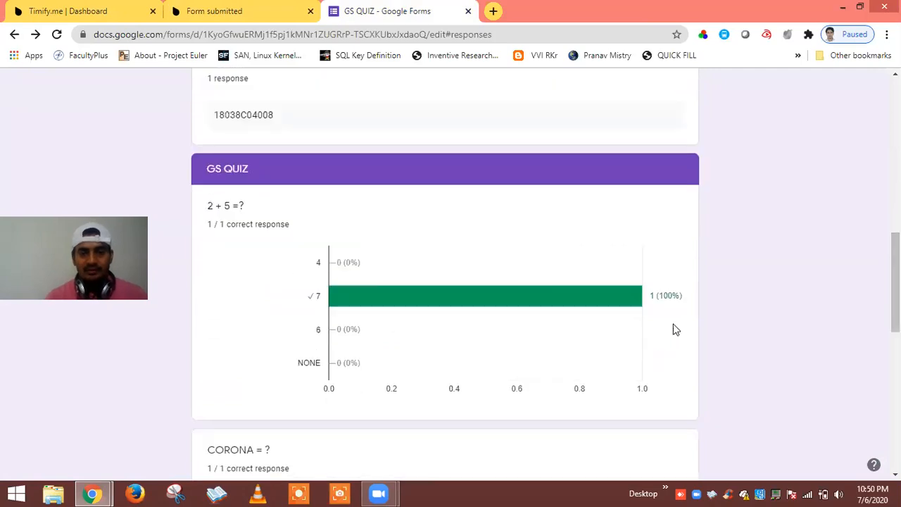
mouse_move(426, 296)
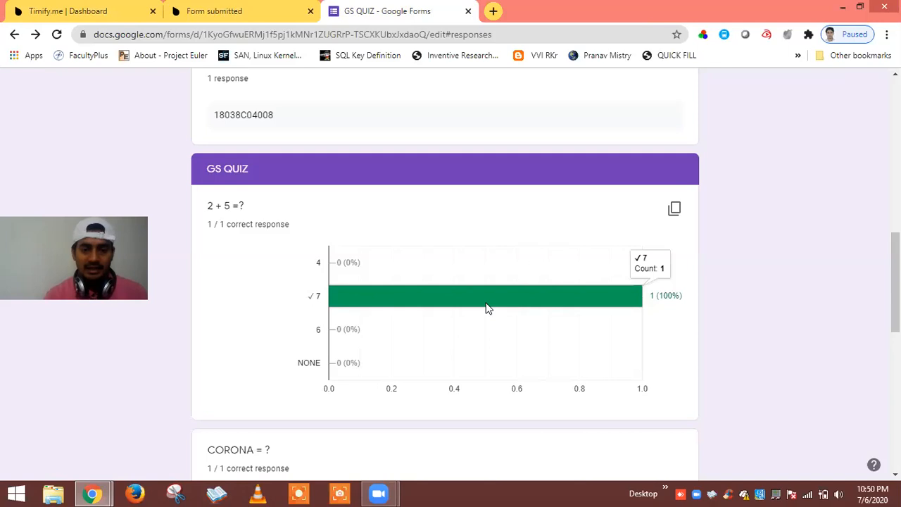
scroll(450, 274, "down", 5)
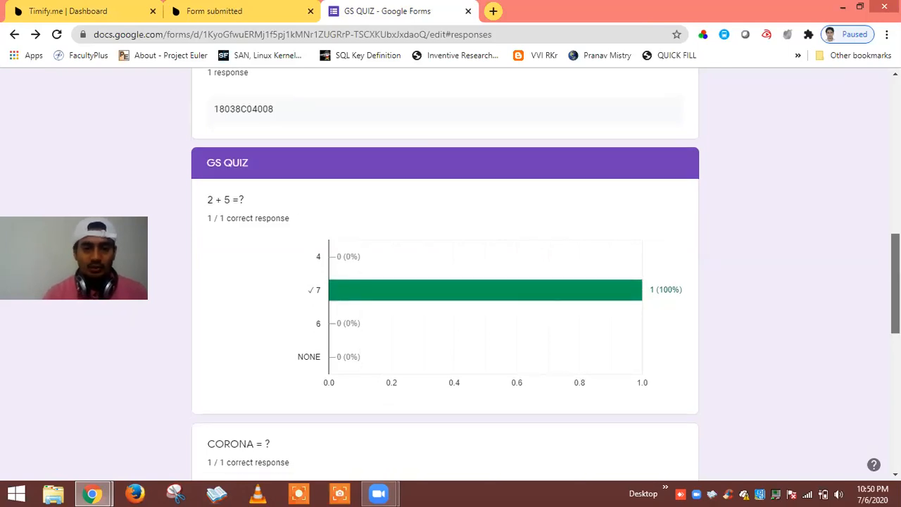
scroll(451, 275, "down", 1)
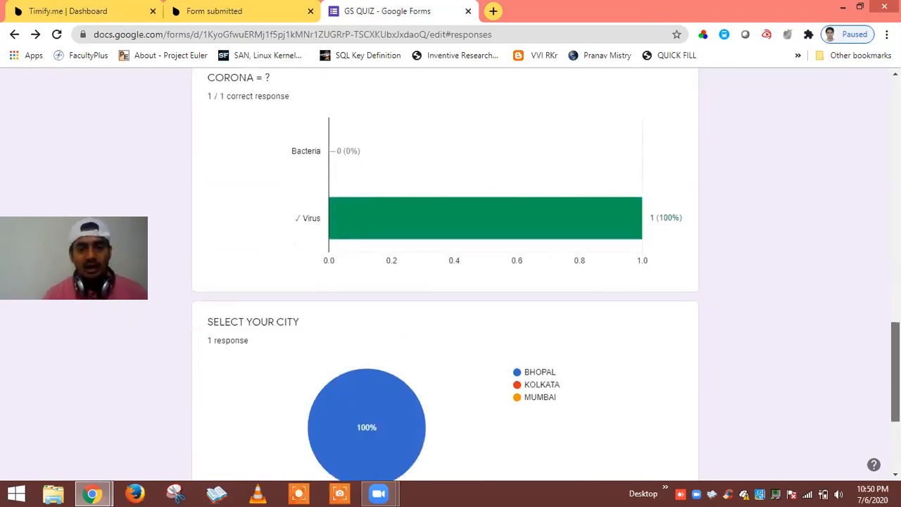
scroll(451, 275, "down", 2)
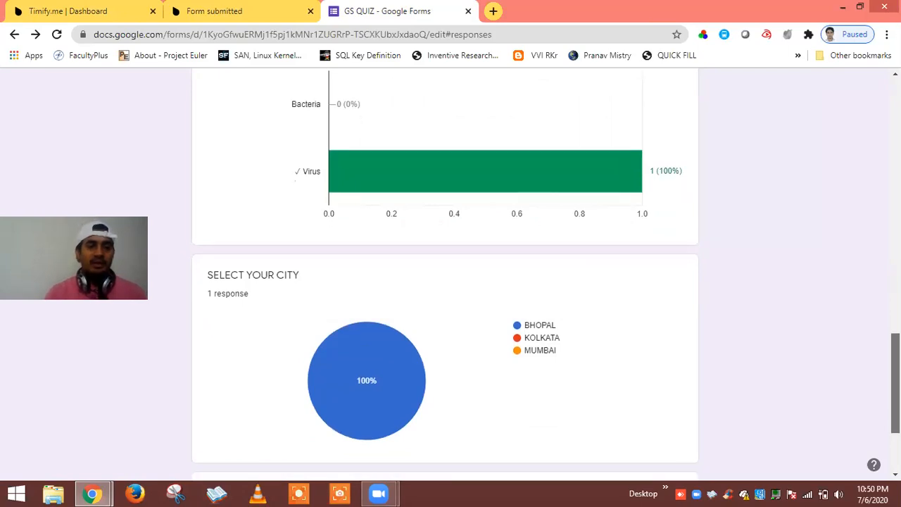
scroll(586, 421, "down", 1)
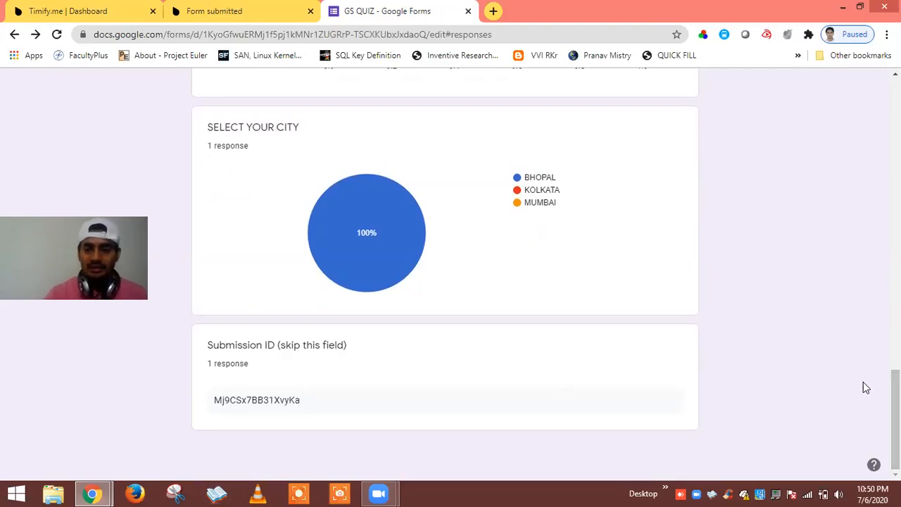
left_click_drag(894, 419, 838, 160)
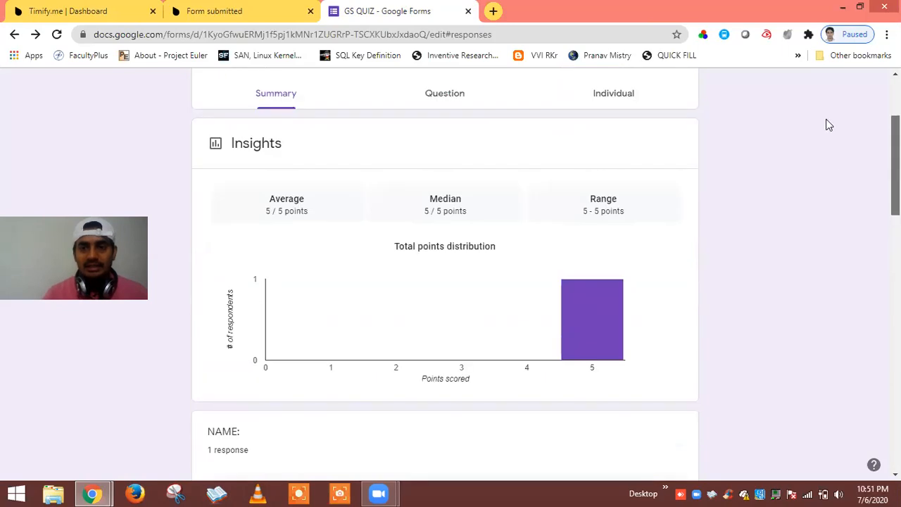
scroll(823, 121, "up", 3)
On the Questions tab, keep NAME as Short answer, then bring up the form Settings.
left_click(411, 128)
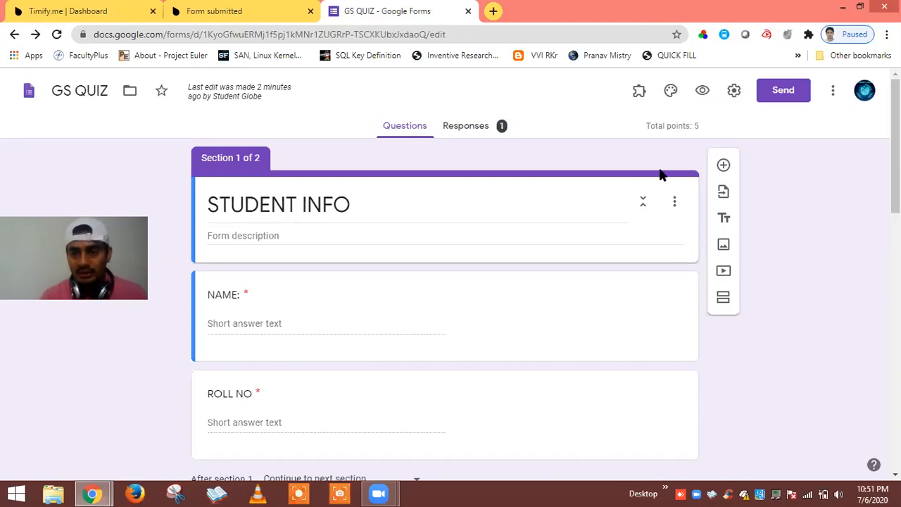
left_click(375, 307)
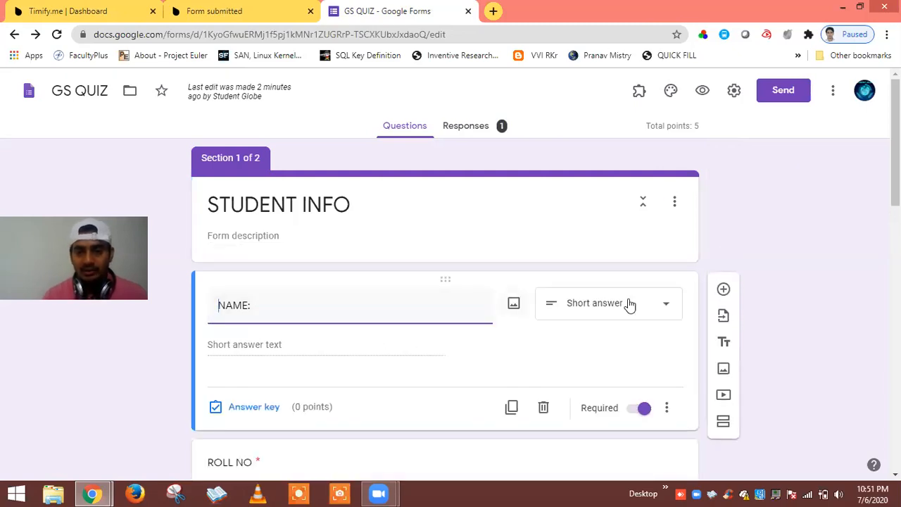
left_click(663, 305)
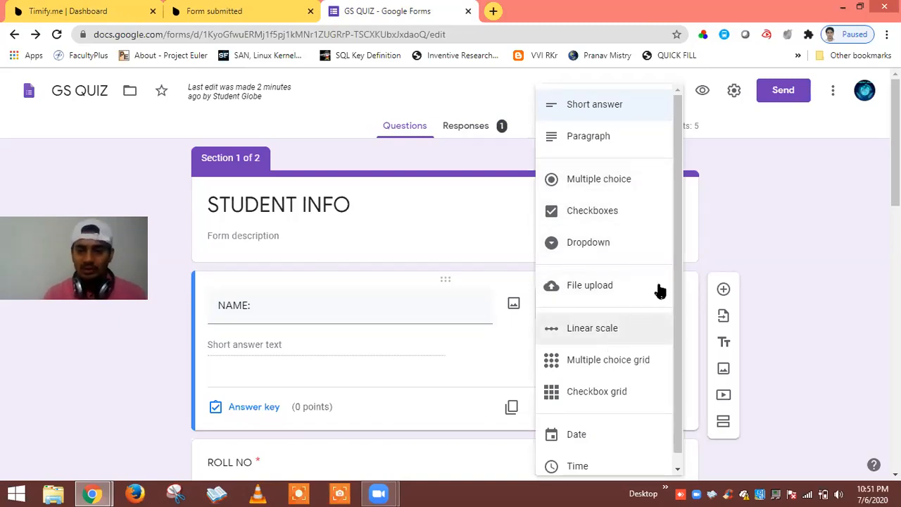
left_click(722, 249)
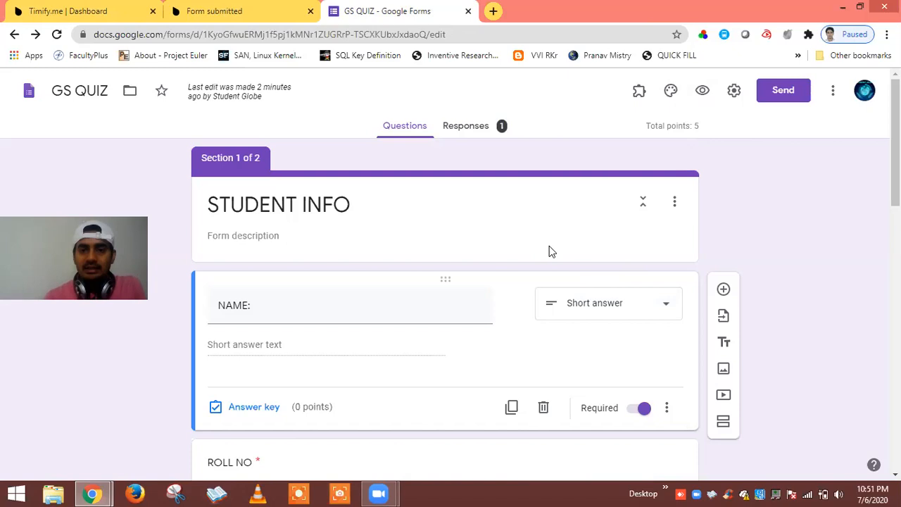
left_click(733, 93)
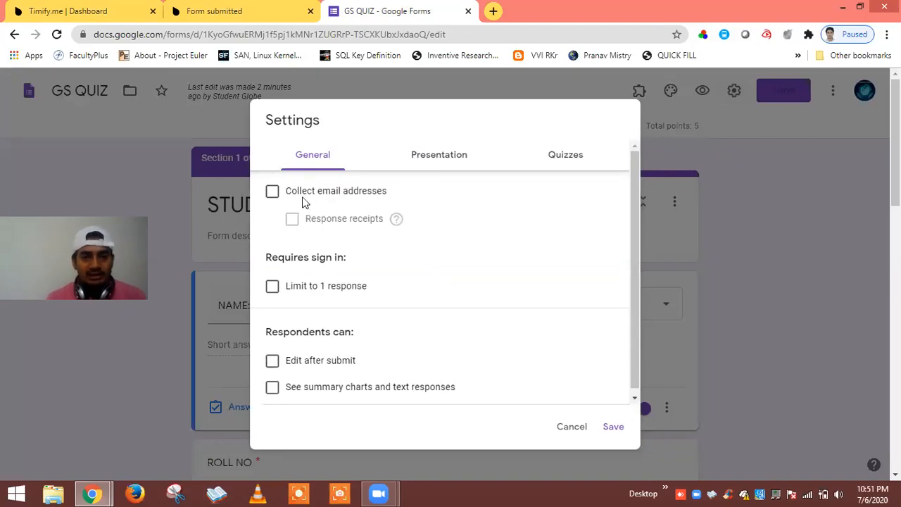
Turn on 'Limit to 1 response', review Presentation and Quizzes settings, and save.
left_click(271, 288)
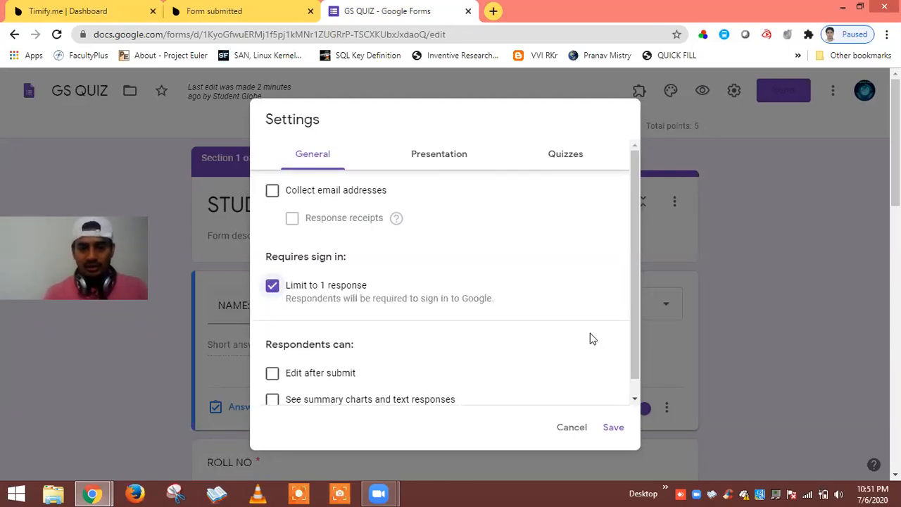
scroll(637, 358, "down", 1)
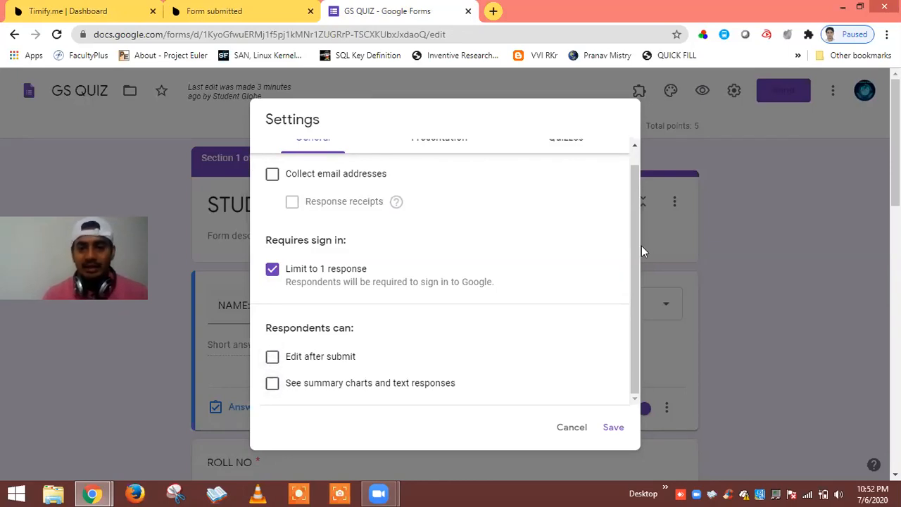
left_click_drag(635, 256, 632, 223)
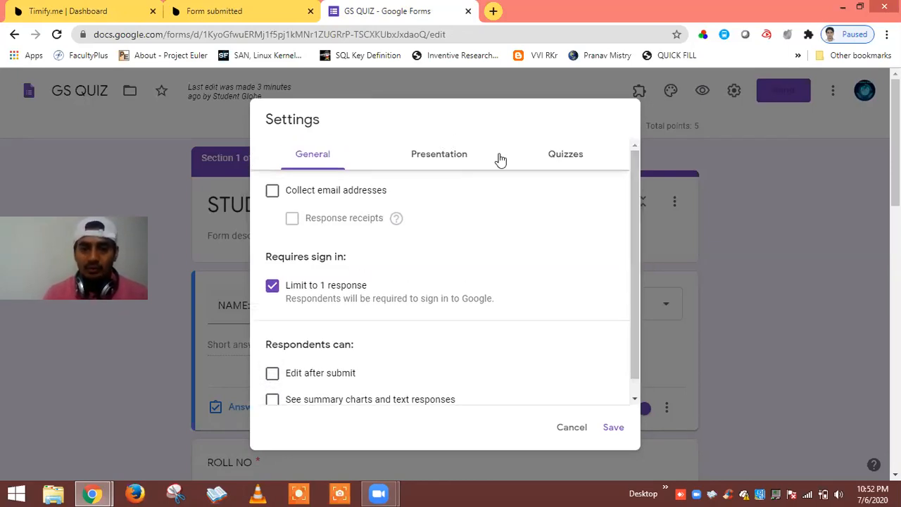
left_click(448, 158)
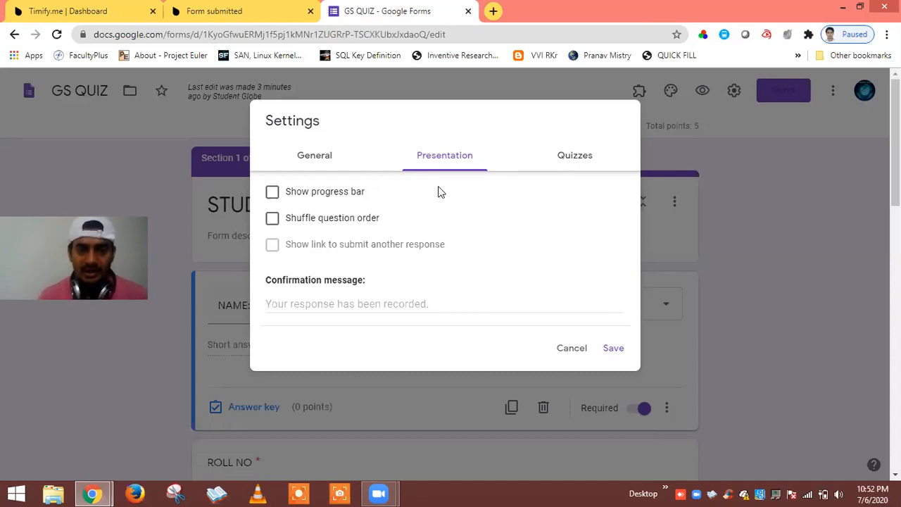
left_click(576, 158)
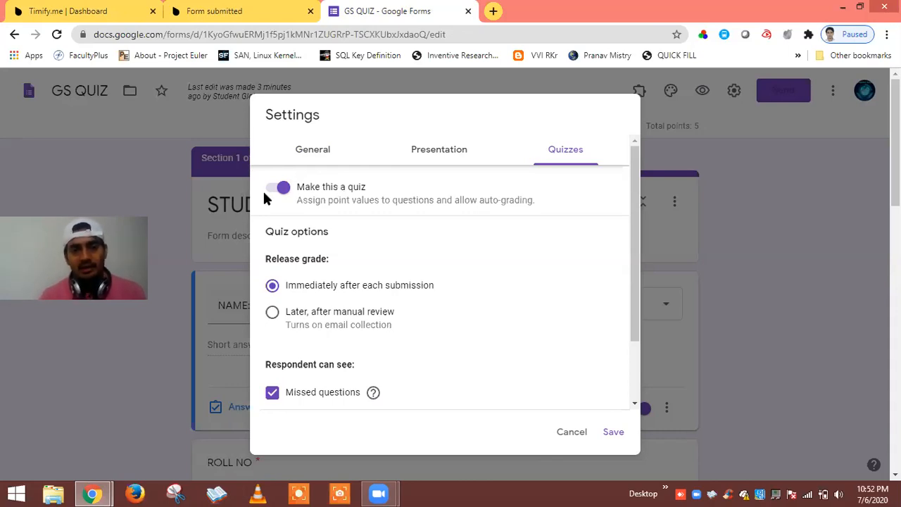
left_click(613, 432)
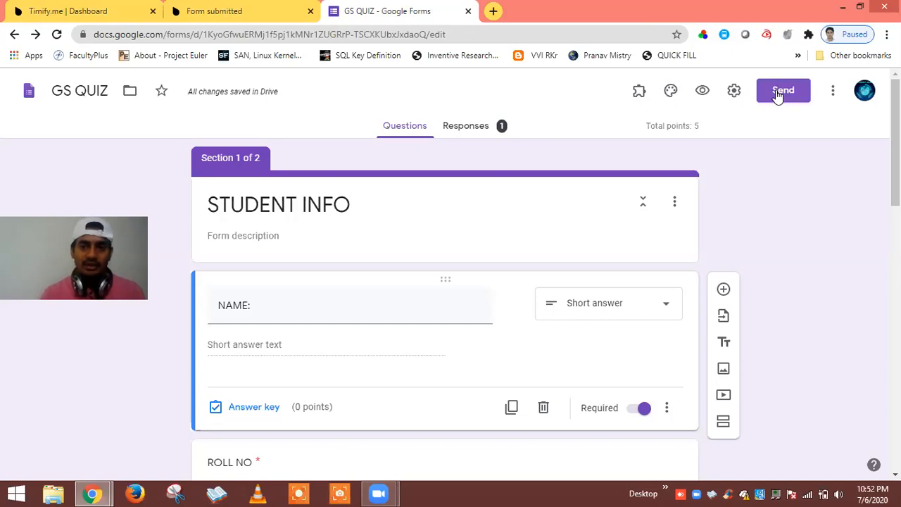
Copy the form's shortened forms.gle share link and close the Send form dialog.
left_click(777, 95)
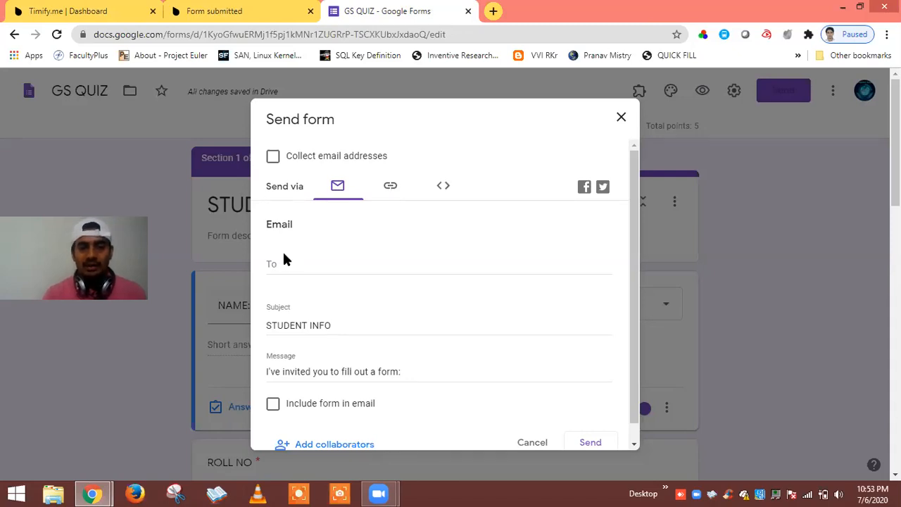
left_click(391, 189)
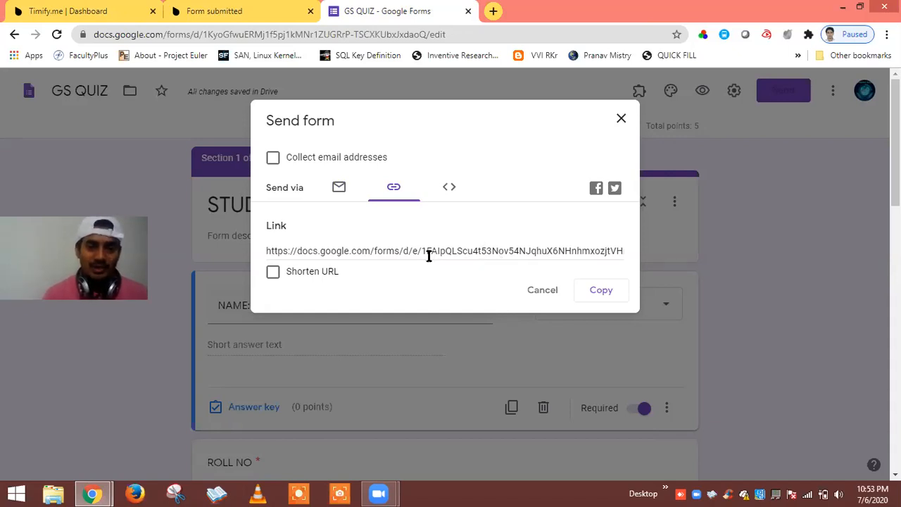
left_click(276, 276)
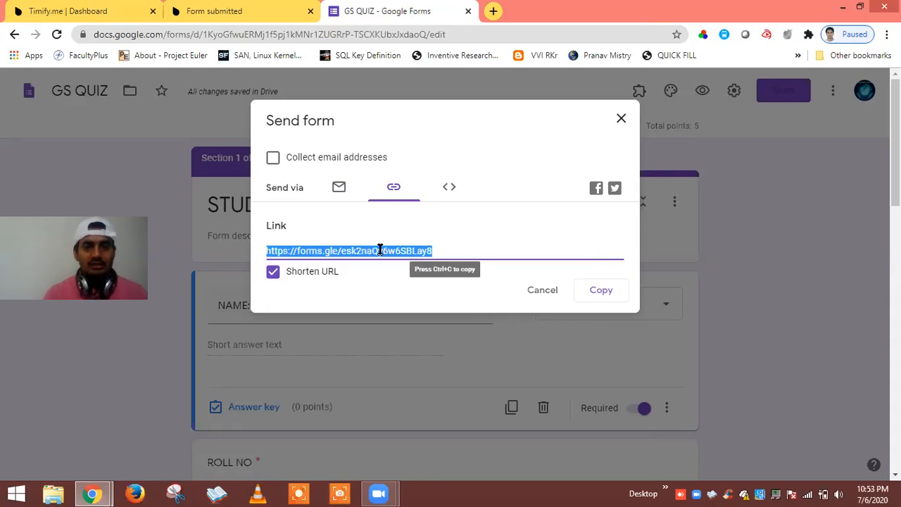
left_click(589, 293)
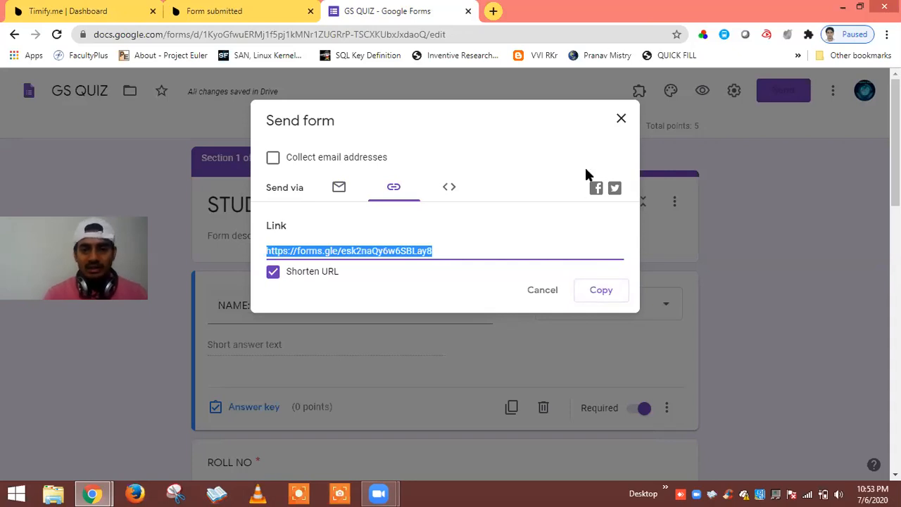
left_click(621, 121)
Load web.whatsapp.com in a new tab, then return to the GS QUIZ form.
left_click(494, 11)
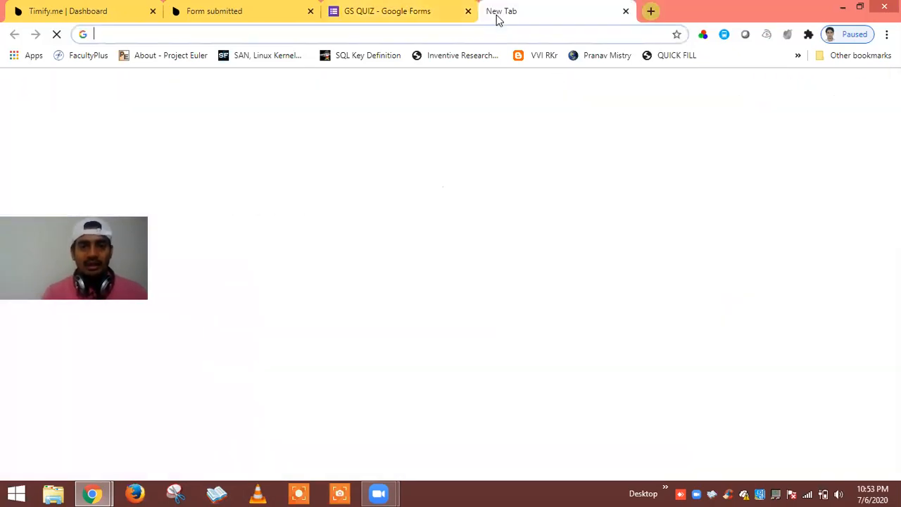
type("web")
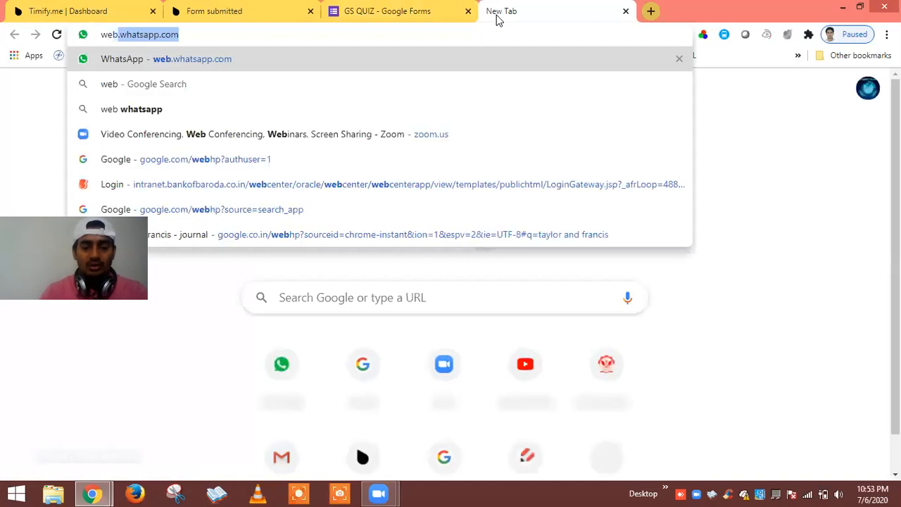
type(".w")
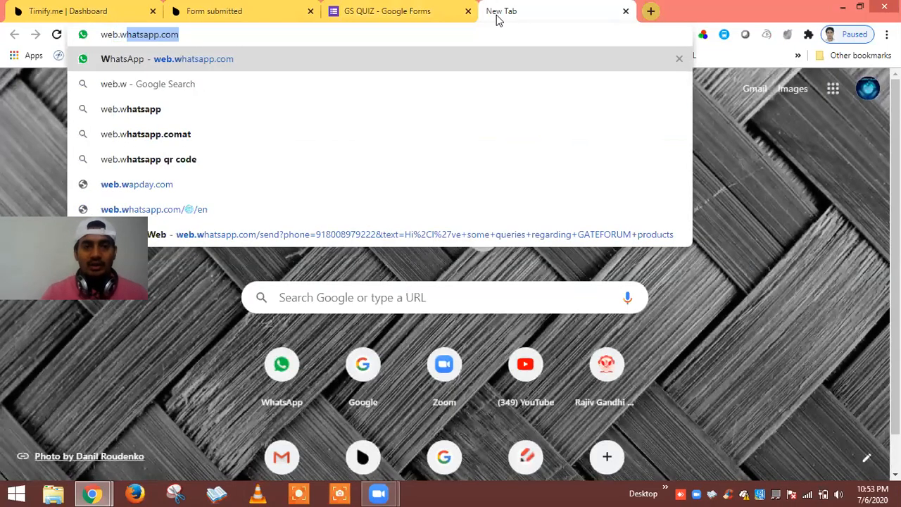
key("Return")
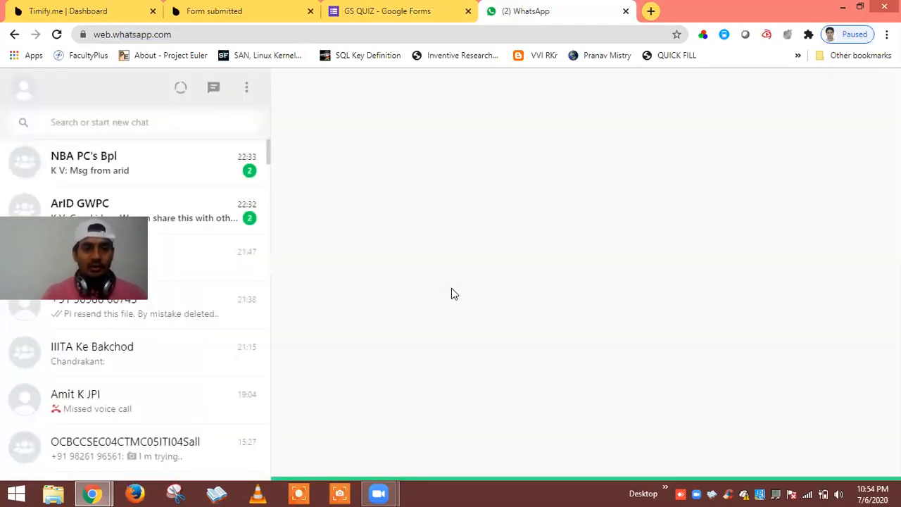
left_click(399, 14)
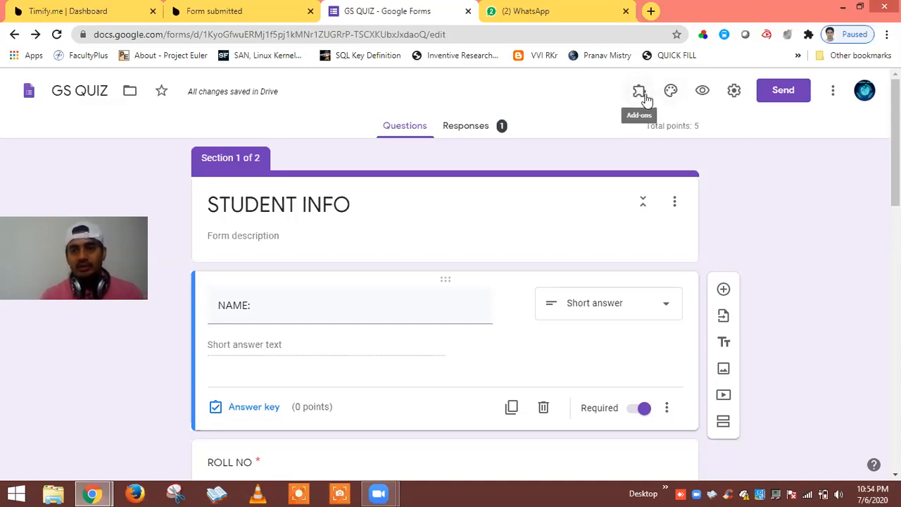
left_click(639, 95)
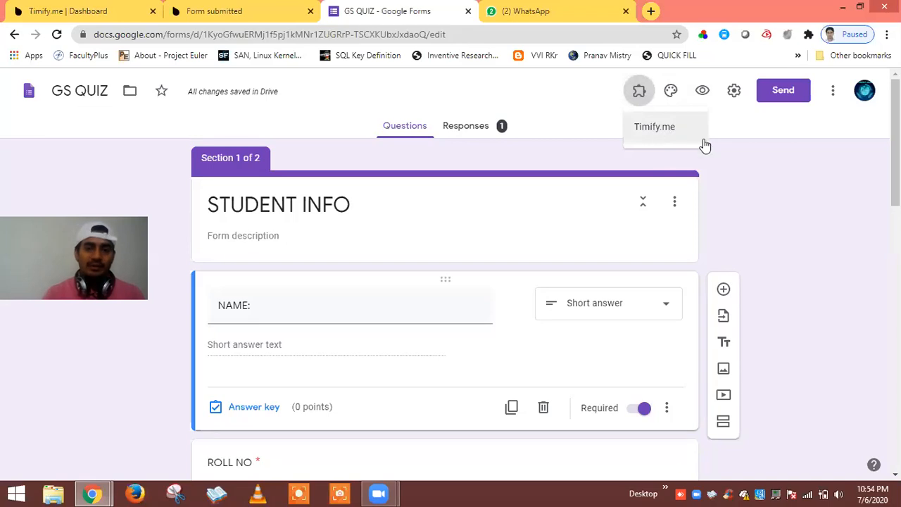
left_click(731, 166)
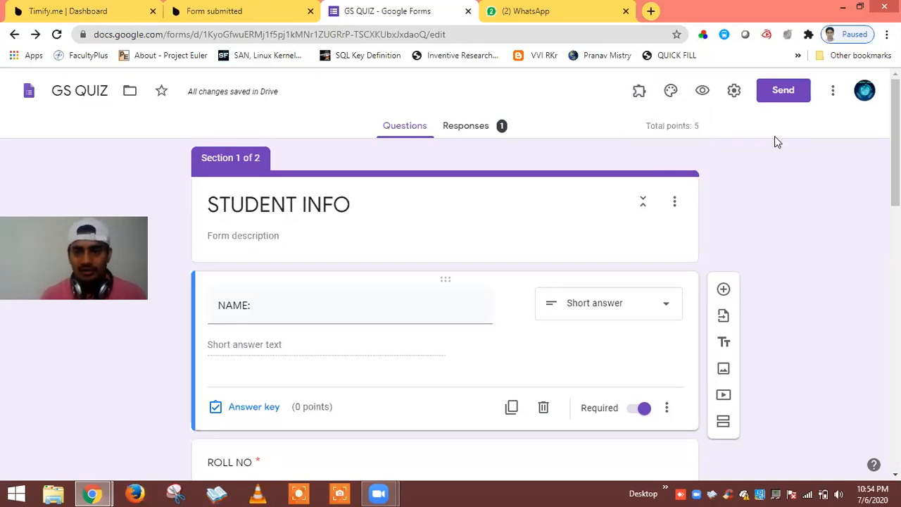
left_click(833, 94)
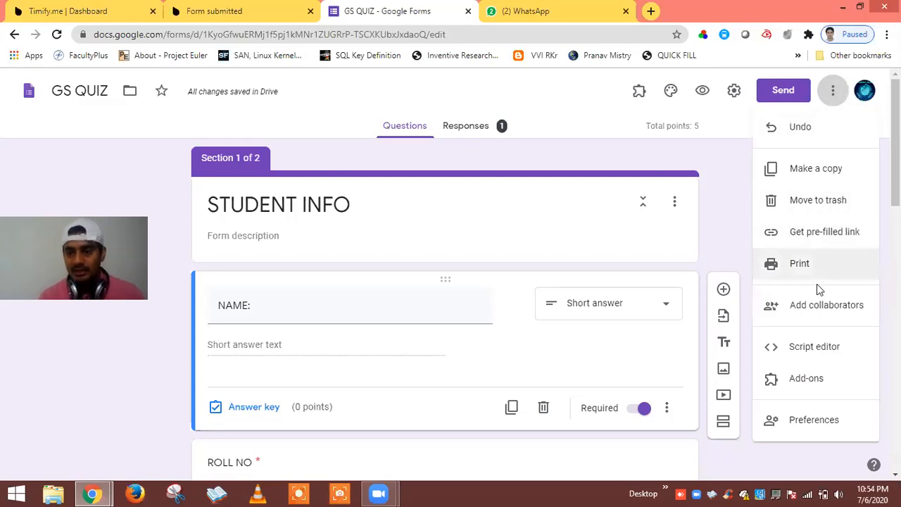
left_click(804, 378)
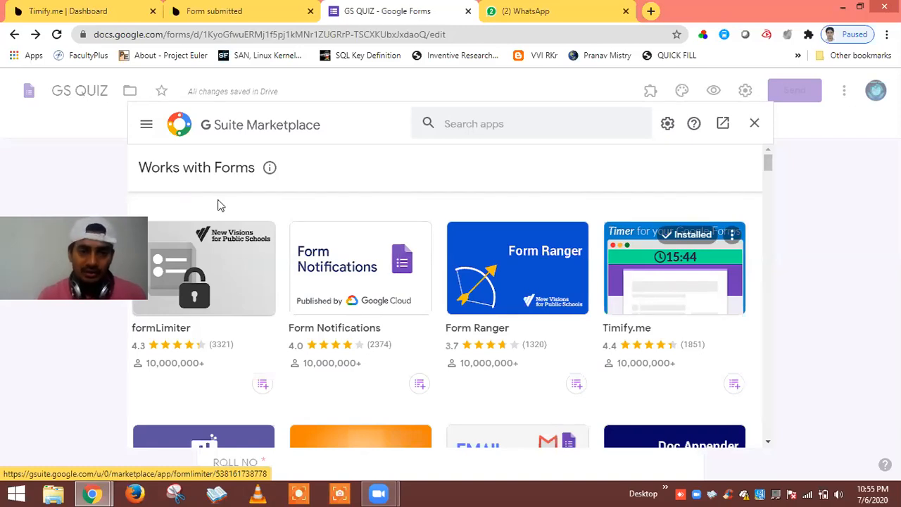
left_click(755, 123)
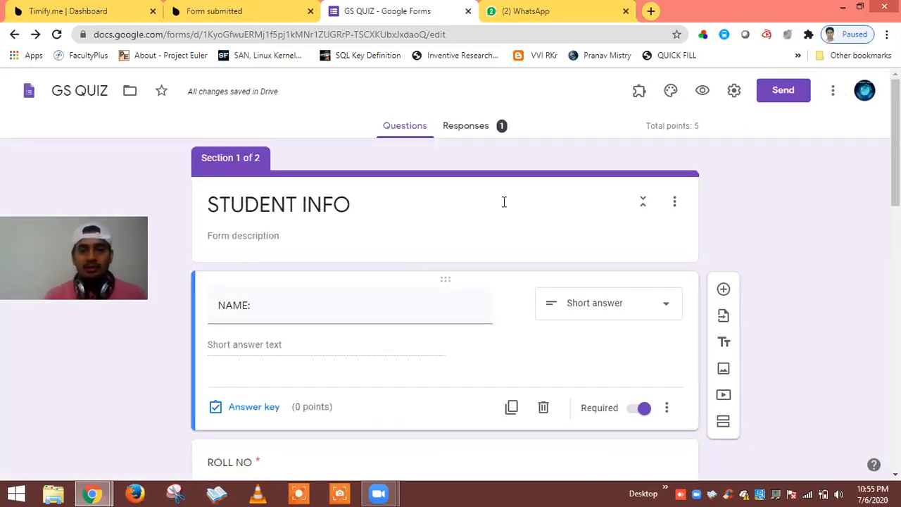
left_click(639, 94)
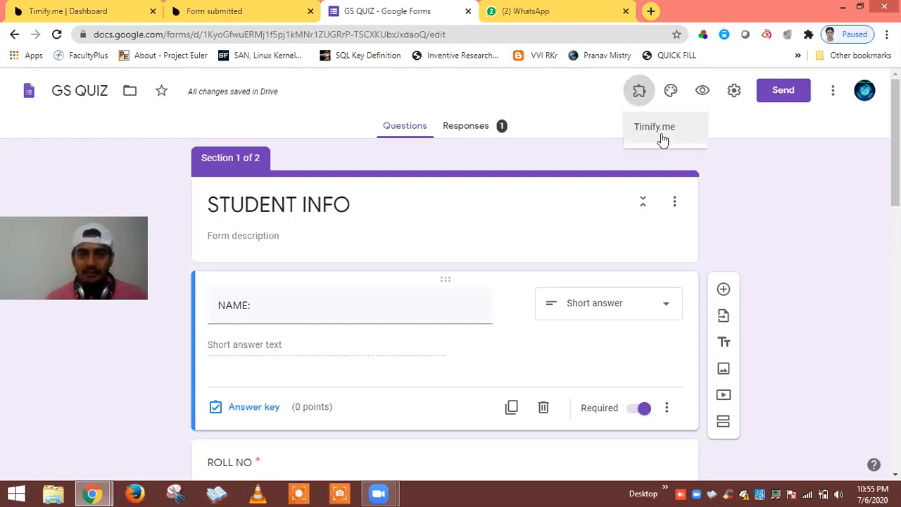
left_click(485, 130)
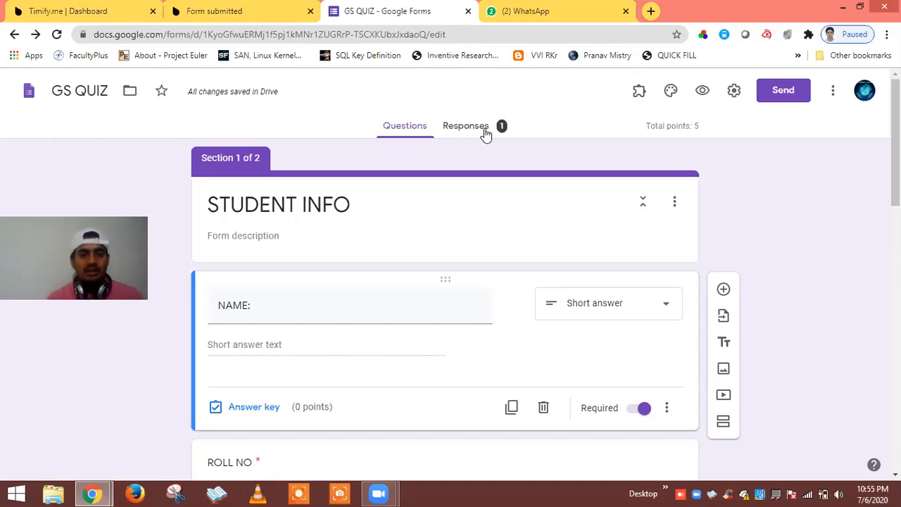
From Responses, link the quiz to a new spreadsheet named GS QUIZ (Responses).
left_click(474, 130)
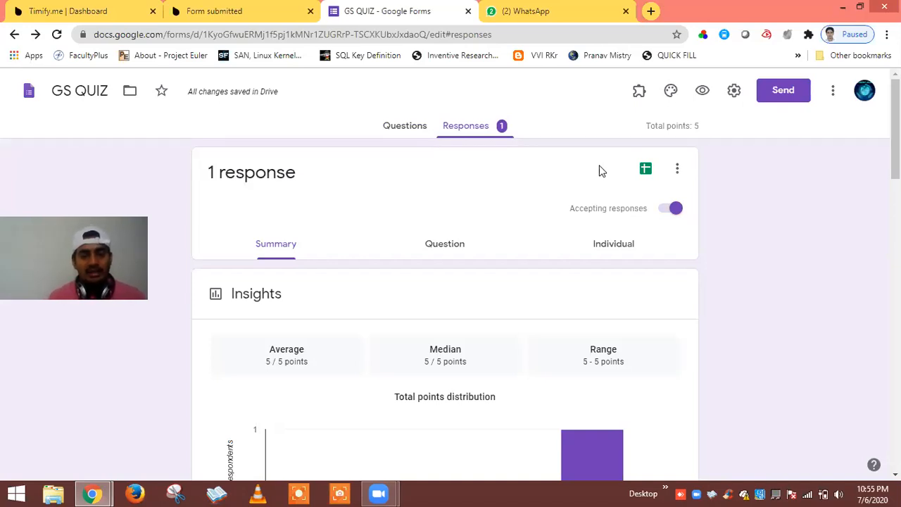
left_click(646, 171)
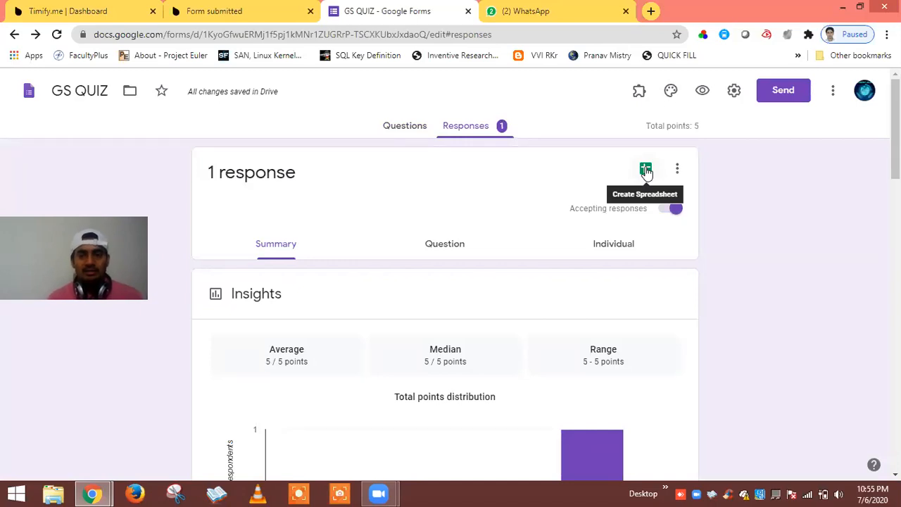
left_click(646, 170)
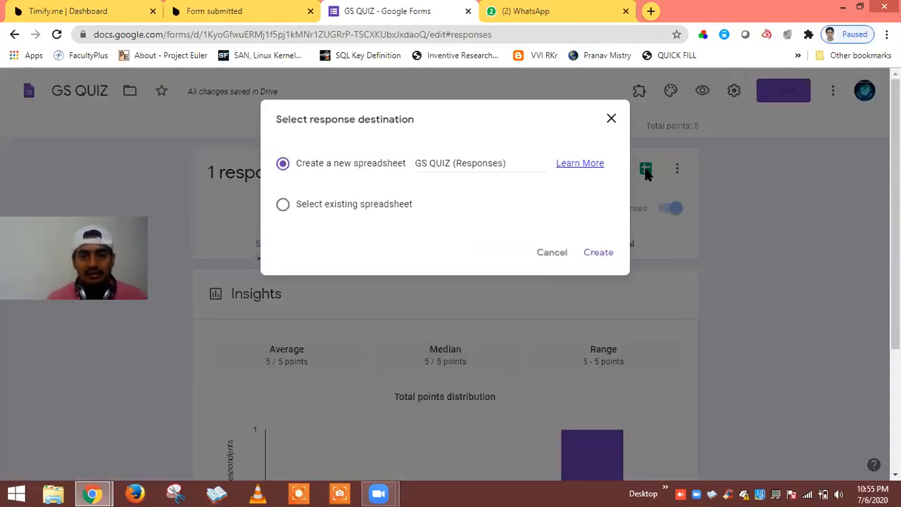
left_click(598, 253)
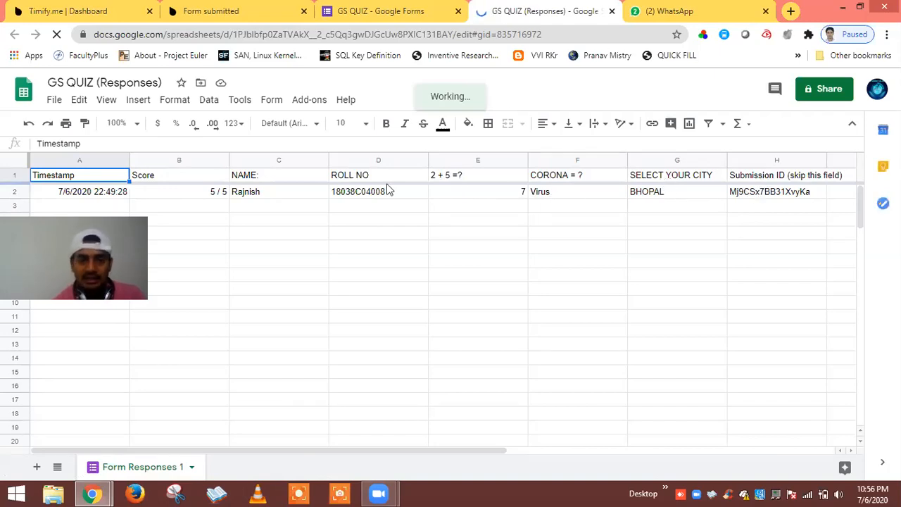
Select the first response's timestamp in A2, visit the Sheets home page and come back to the responses sheet.
left_click(120, 191)
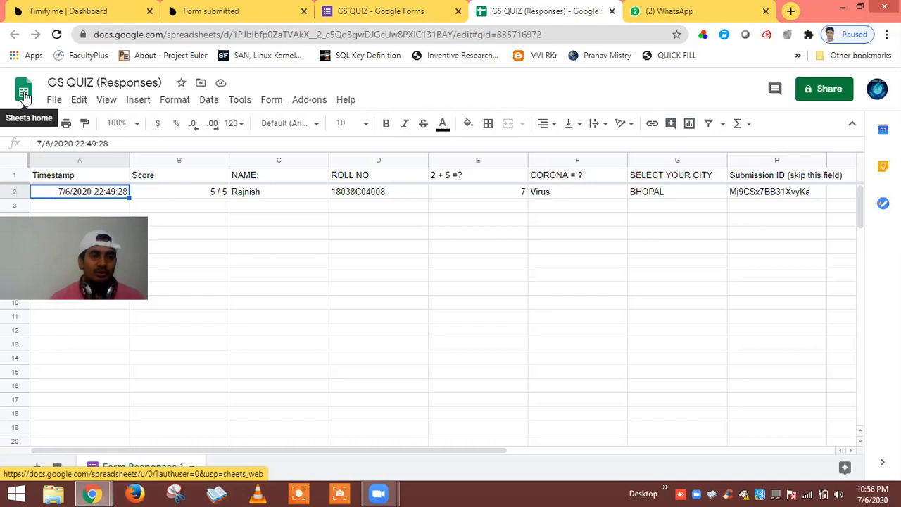
left_click(25, 93)
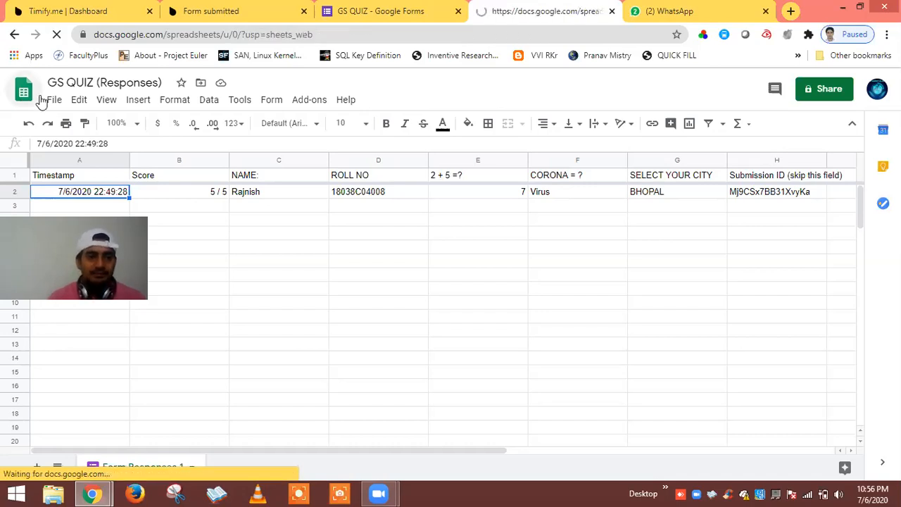
key("alt+Left")
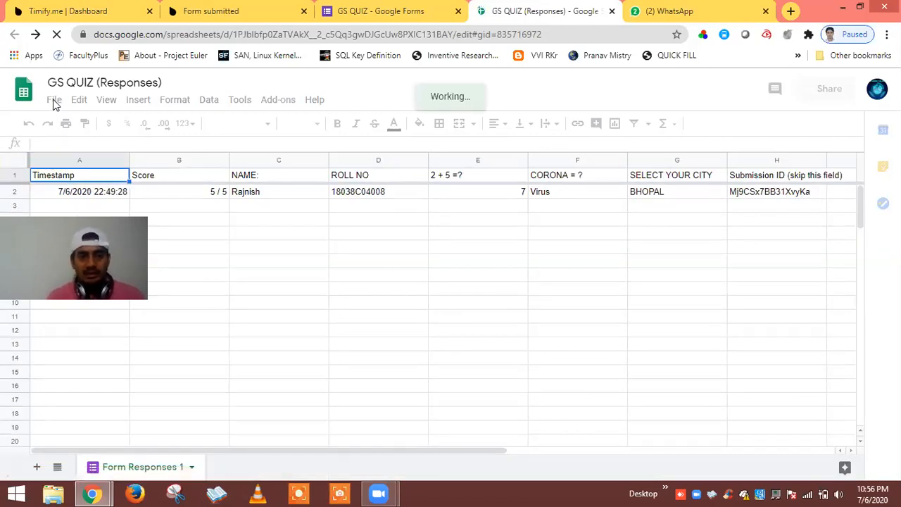
Check the File > Download formats for the sheet, then return to the GS QUIZ response summary.
left_click(54, 103)
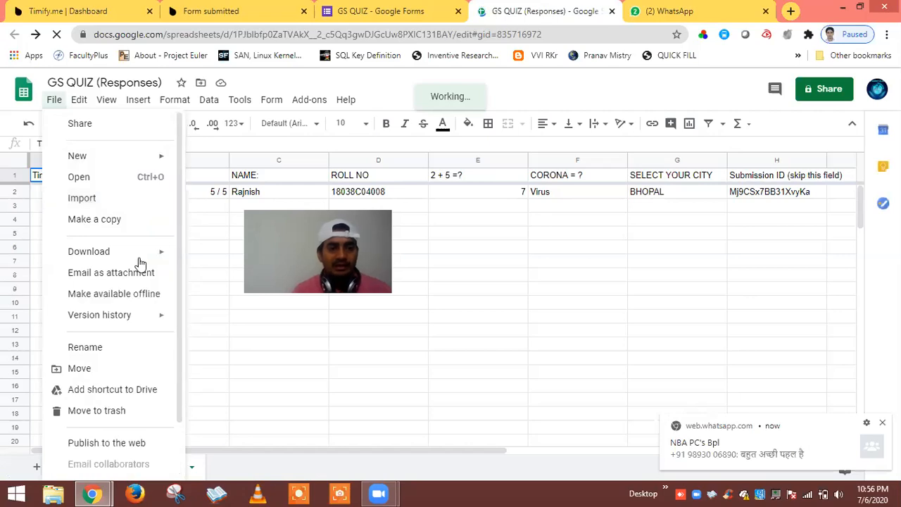
mouse_move(145, 257)
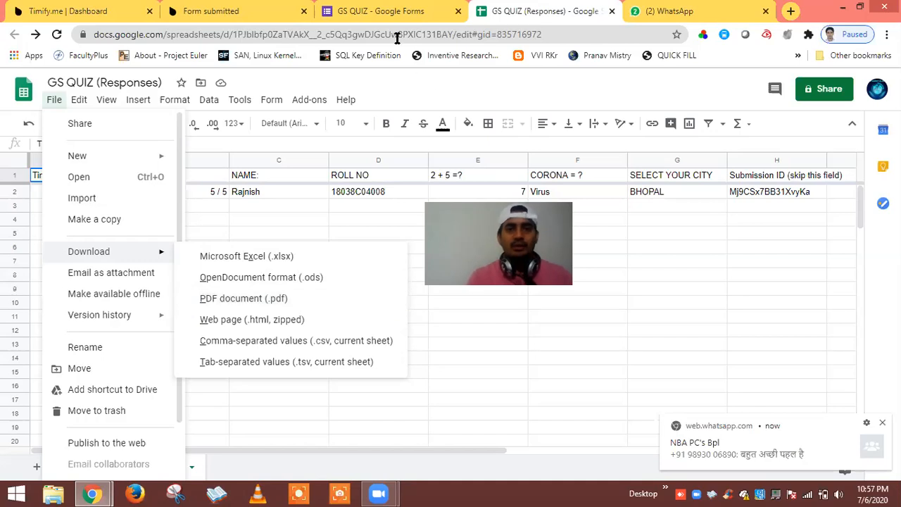
left_click(386, 15)
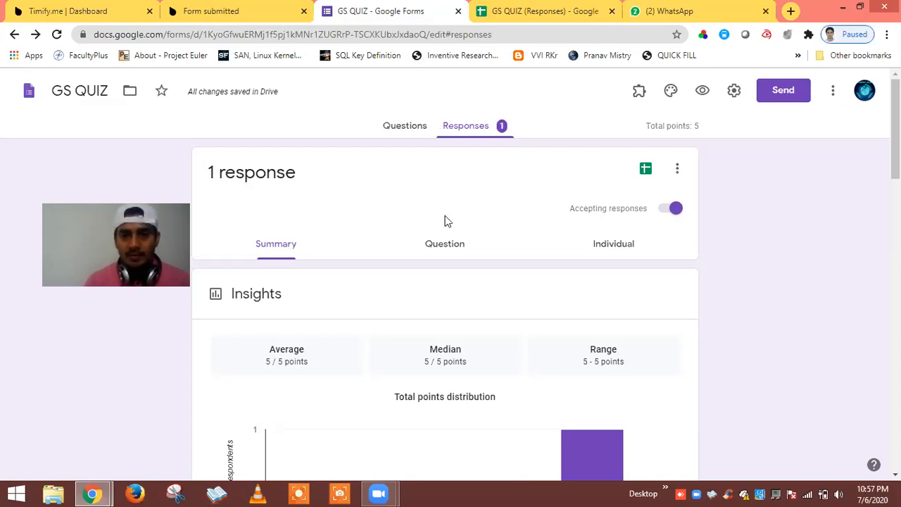
Switch the GS QUIZ form from its responses back to the Questions view for editing.
left_click(406, 131)
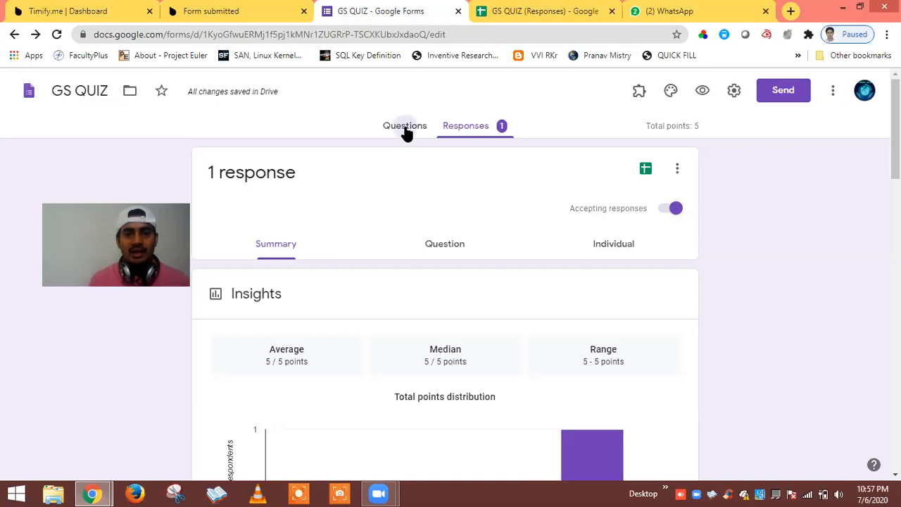